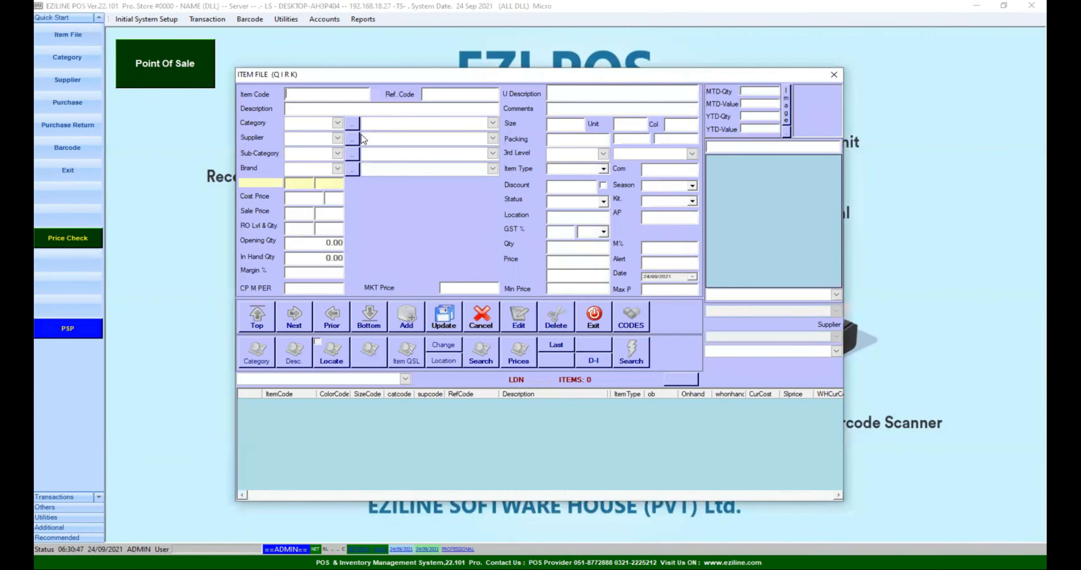
Enter item code 1001 with description TEST ITEM
{"action": "type", "text": "1001"}
{"action": "key", "text": "Return"}
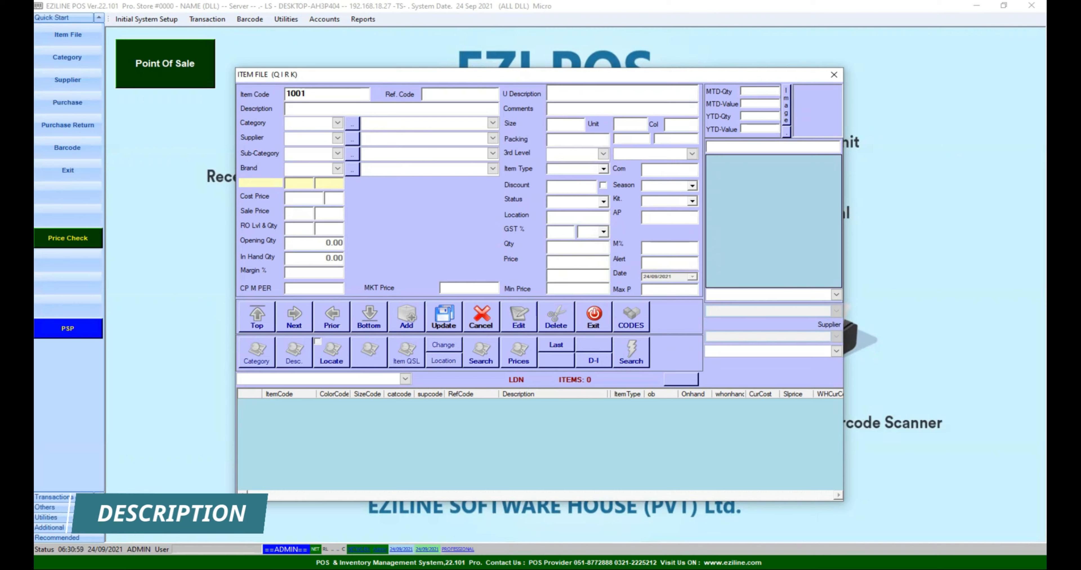
{"action": "key", "text": "Return"}
{"action": "type", "text": "TEST ITEM"}
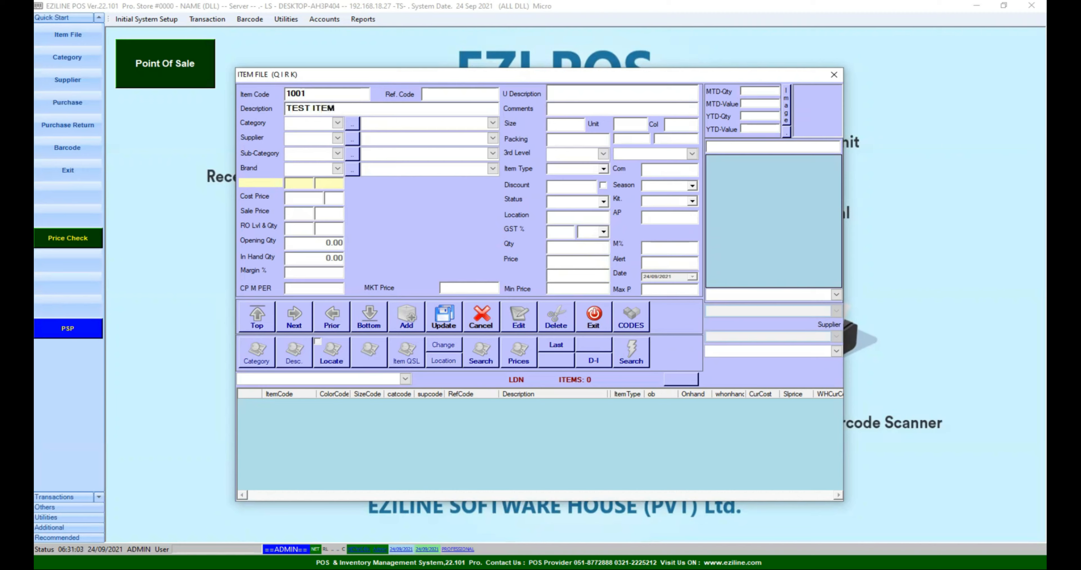
Find the category list empty and open the Category setup window
{"action": "left_click", "coordinate": [337, 123]}
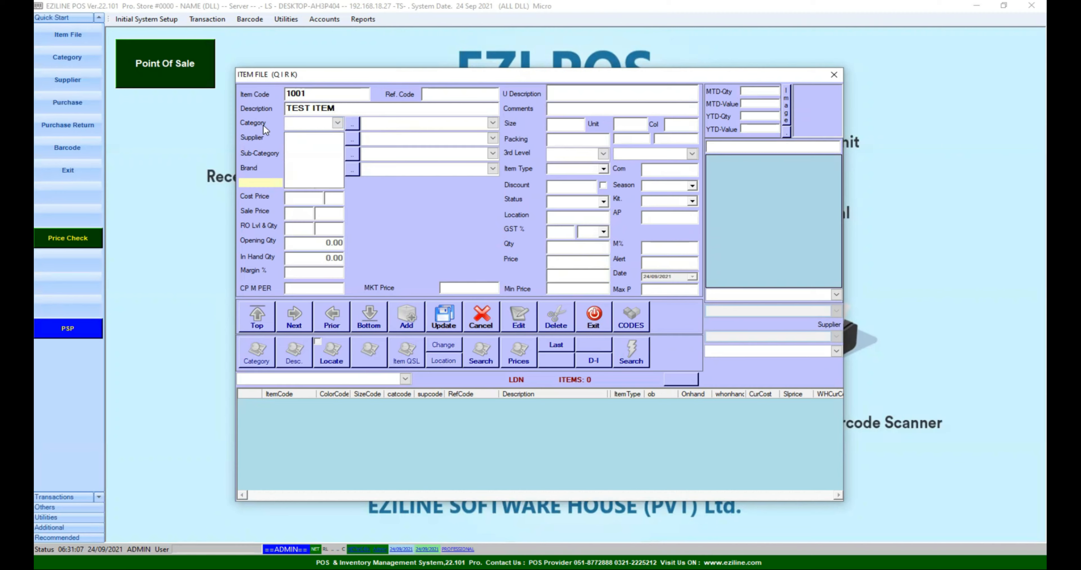
{"action": "left_click", "coordinate": [338, 124]}
{"action": "left_click", "coordinate": [337, 125]}
{"action": "left_click", "coordinate": [337, 126]}
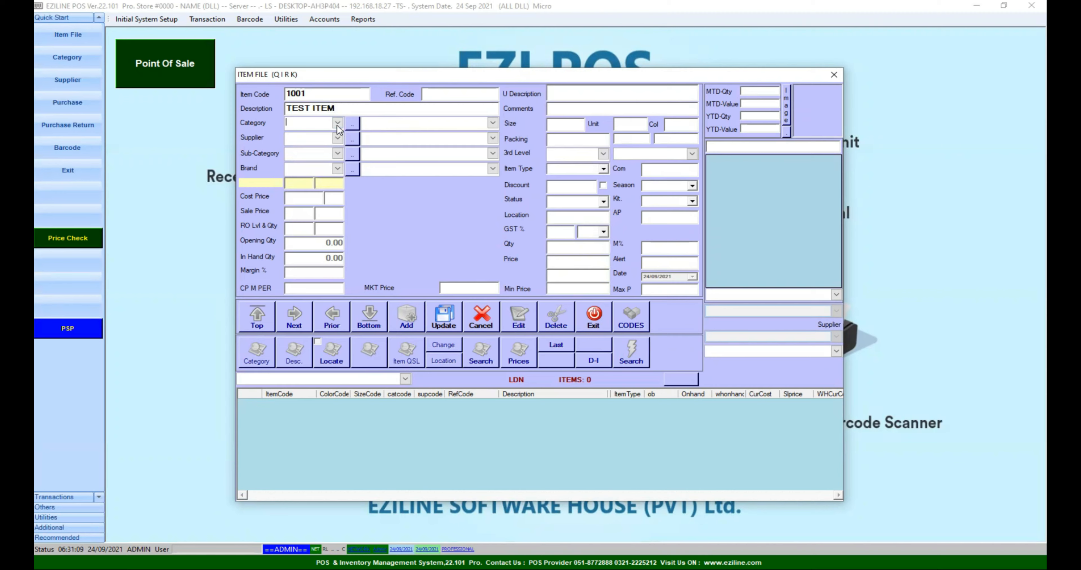
{"action": "left_click", "coordinate": [353, 129]}
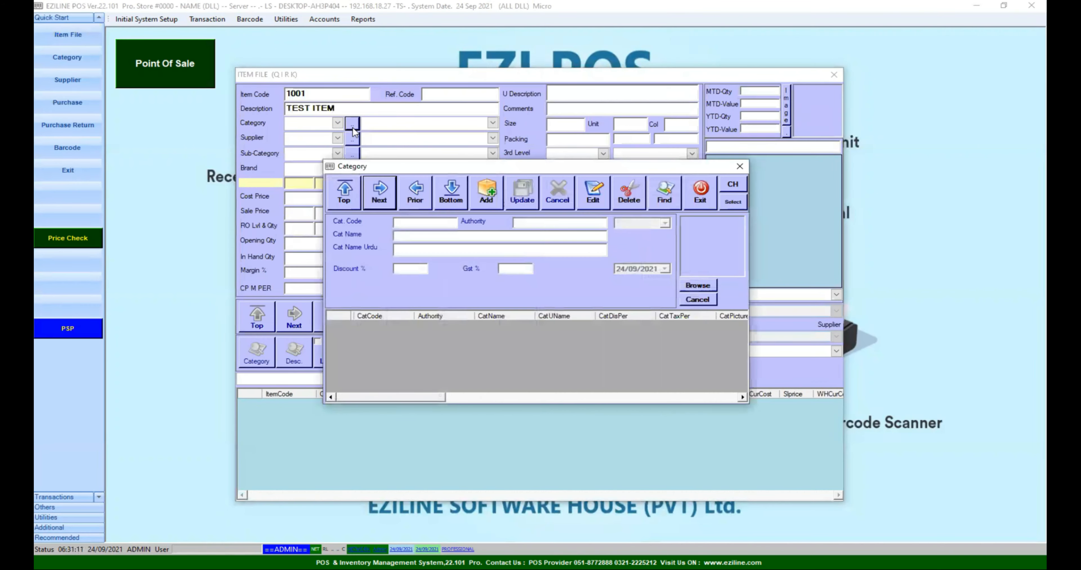
Create category 01 named TEST in the Category setup and close it
{"action": "left_click", "coordinate": [487, 202]}
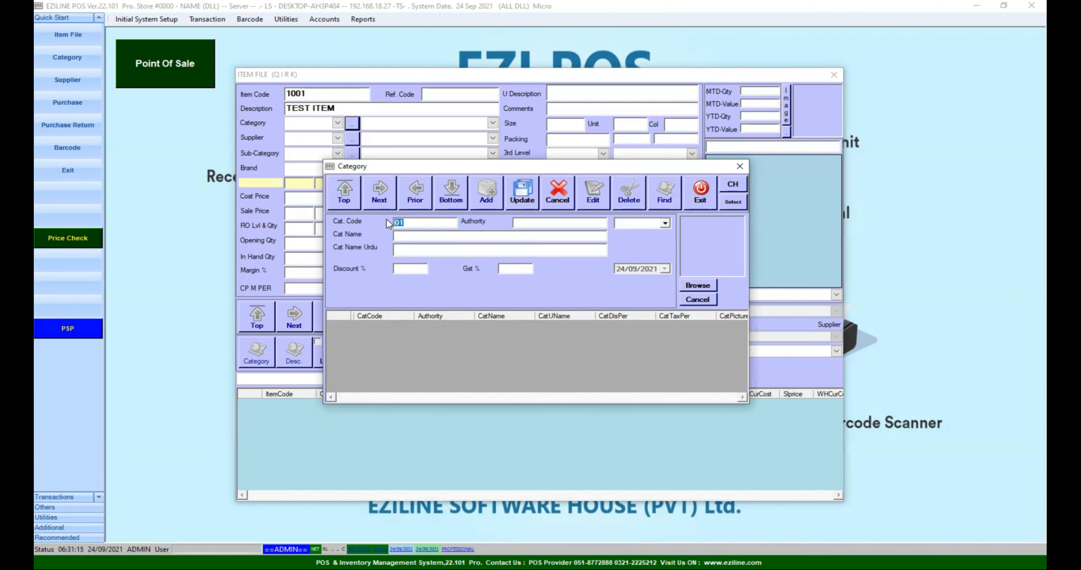
{"action": "left_click", "coordinate": [406, 234]}
{"action": "type", "text": "TEST"}
{"action": "left_click", "coordinate": [518, 200]}
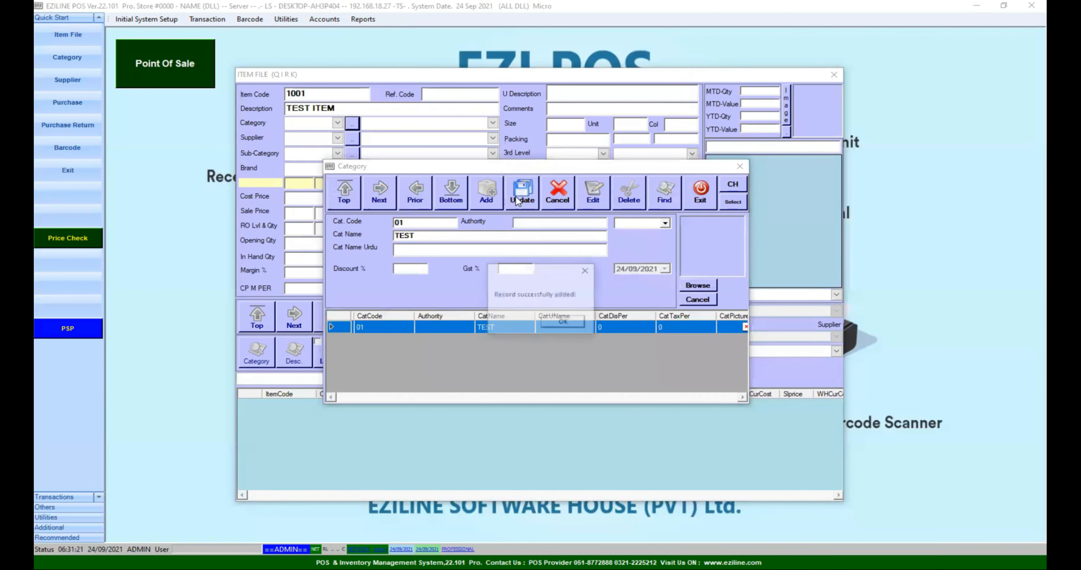
{"action": "left_click", "coordinate": [568, 322]}
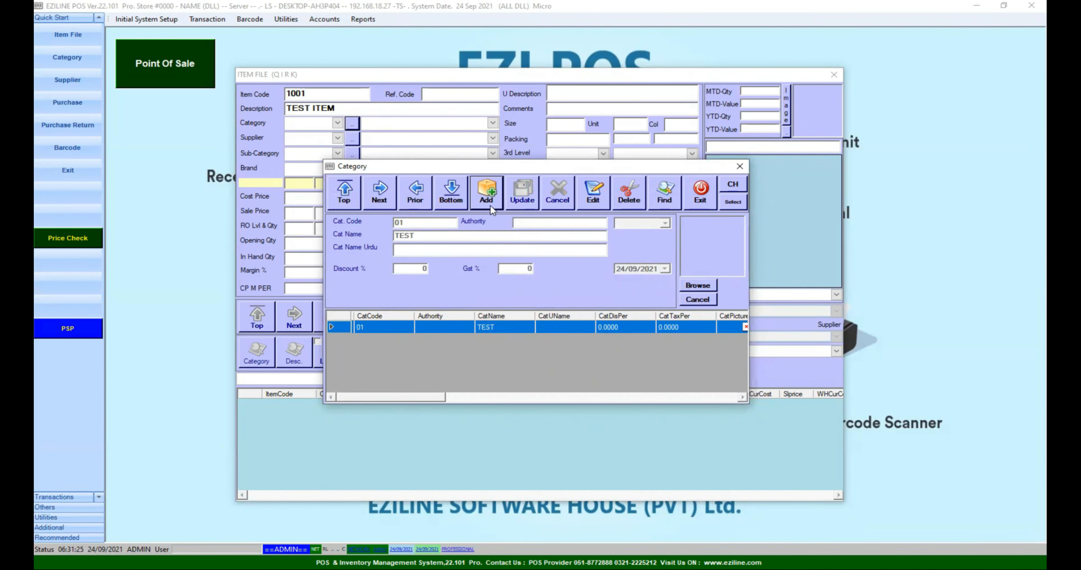
{"action": "left_click", "coordinate": [700, 197]}
Assign category 01 TEST to item 1001
{"action": "left_click", "coordinate": [337, 125]}
{"action": "left_click", "coordinate": [337, 125]}
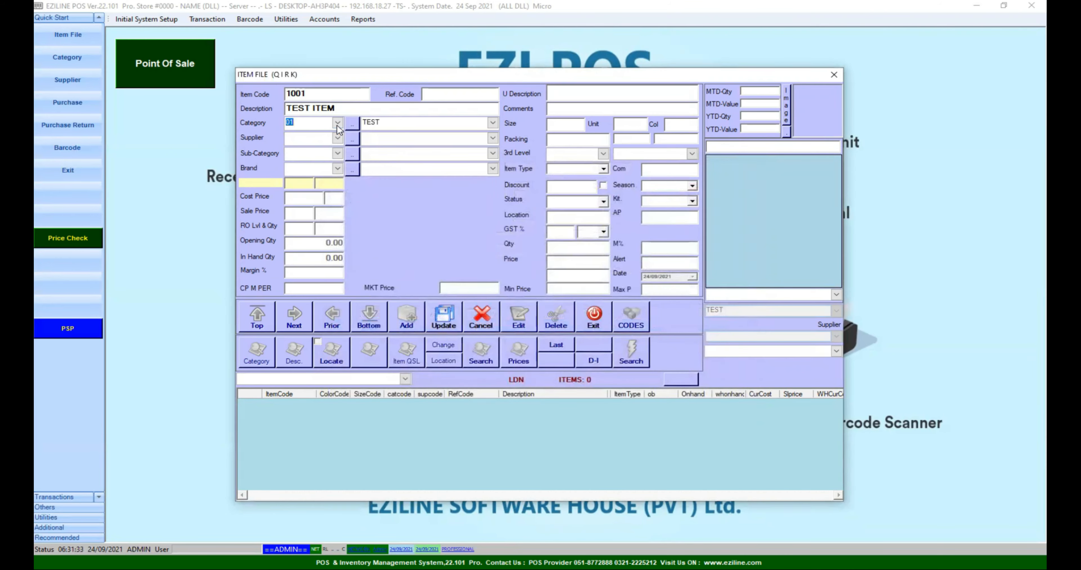
{"action": "left_click", "coordinate": [337, 125]}
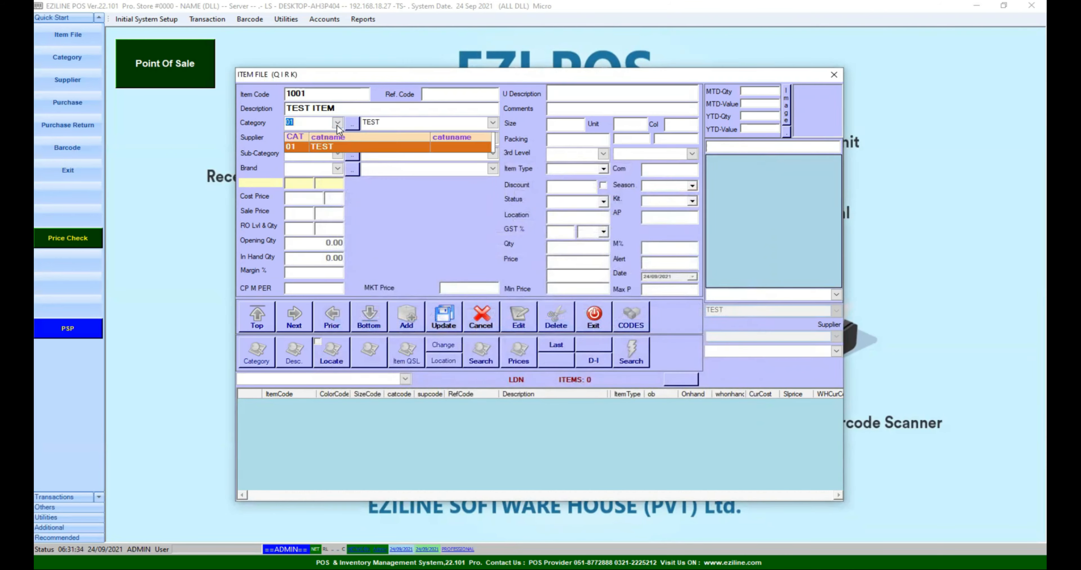
{"action": "left_click", "coordinate": [330, 147]}
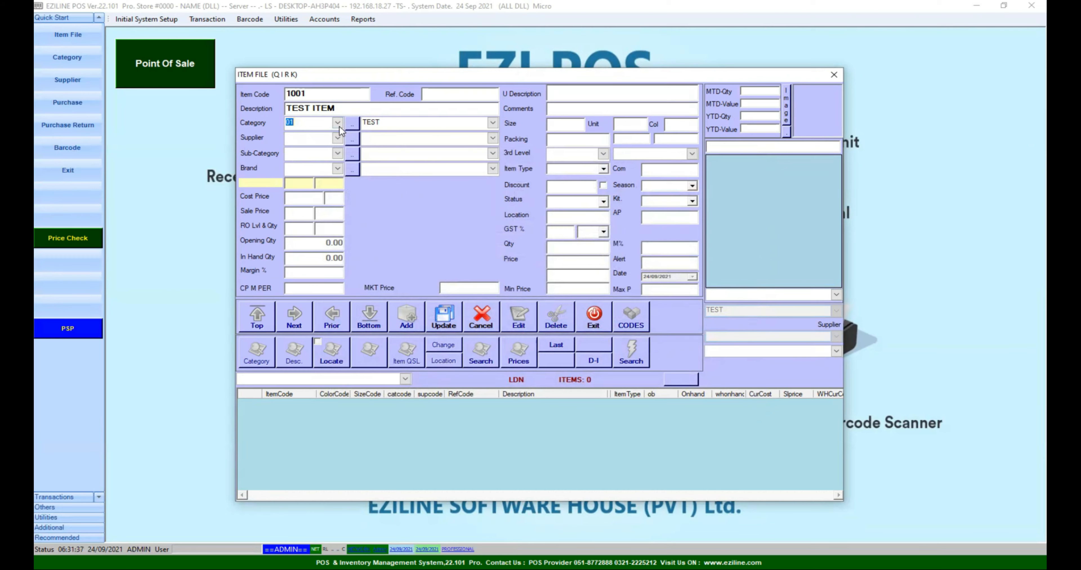
{"action": "left_click", "coordinate": [337, 139]}
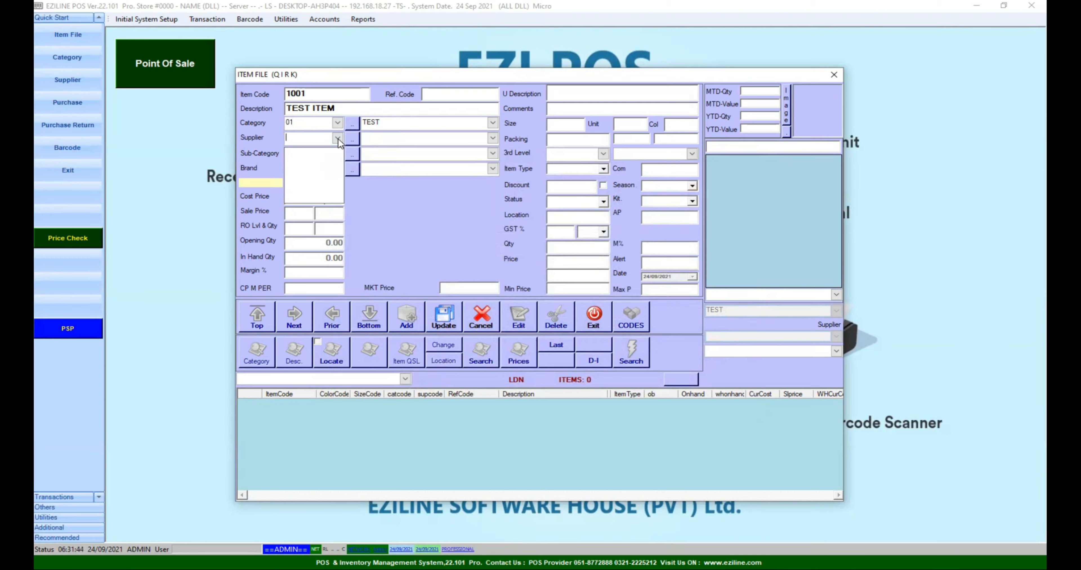
Create supplier 001 TEST SUPPLIER from the item's Supplier setup and return to the item
{"action": "left_click", "coordinate": [338, 138]}
{"action": "left_click", "coordinate": [355, 139]}
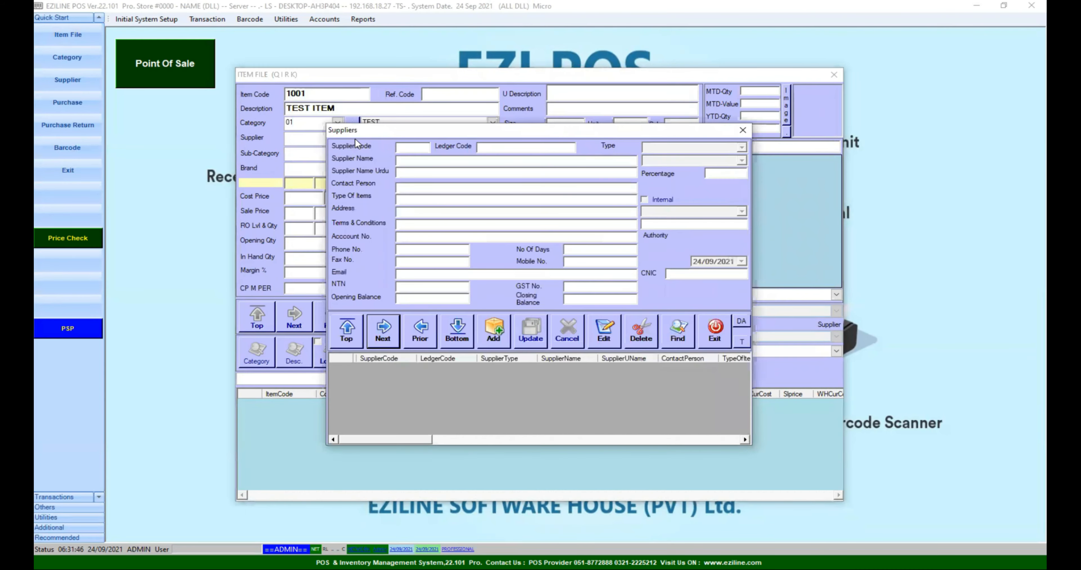
{"action": "left_click", "coordinate": [495, 331]}
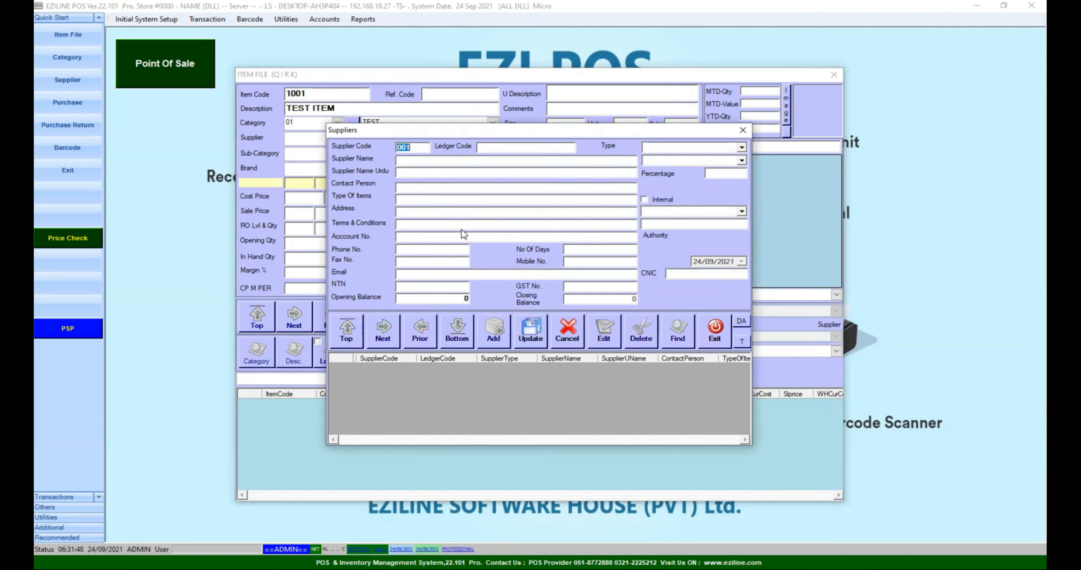
{"action": "left_click", "coordinate": [409, 159]}
{"action": "type", "text": "TEST SUPPLIER"}
{"action": "left_click", "coordinate": [526, 331]}
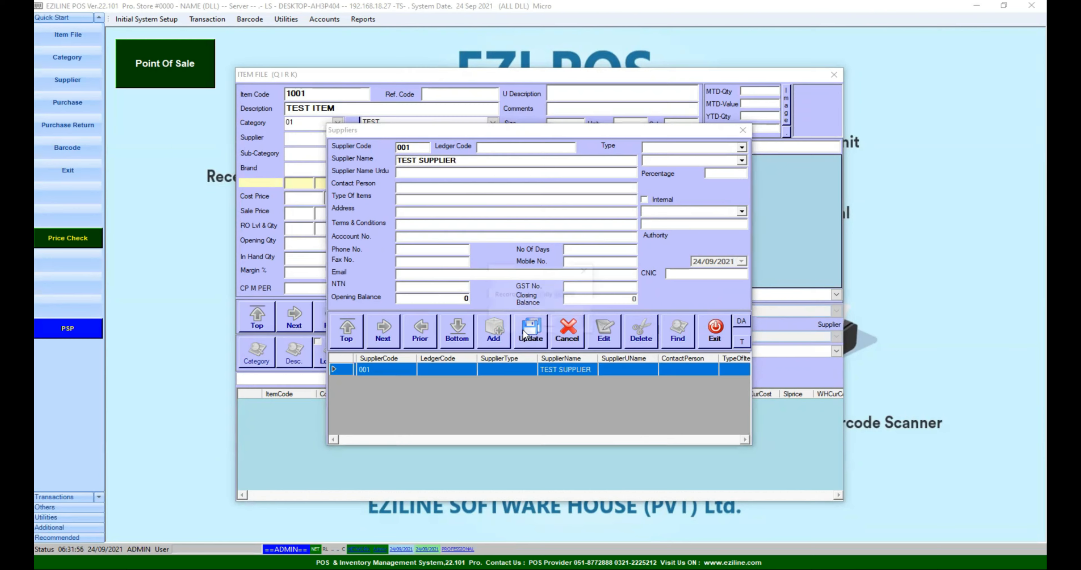
{"action": "left_click", "coordinate": [586, 326]}
{"action": "left_click", "coordinate": [703, 339]}
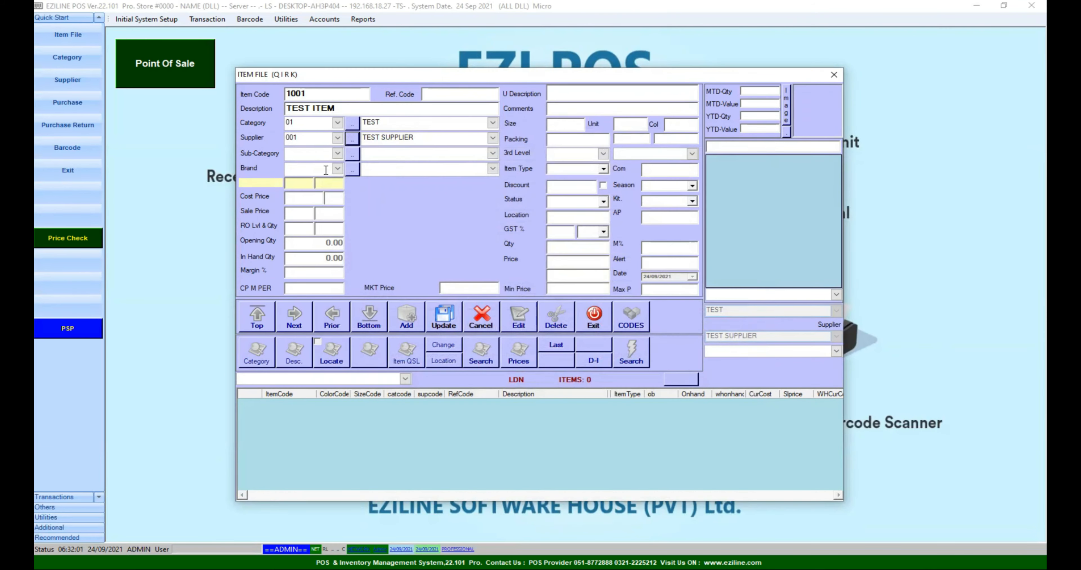
{"action": "left_click", "coordinate": [337, 155]}
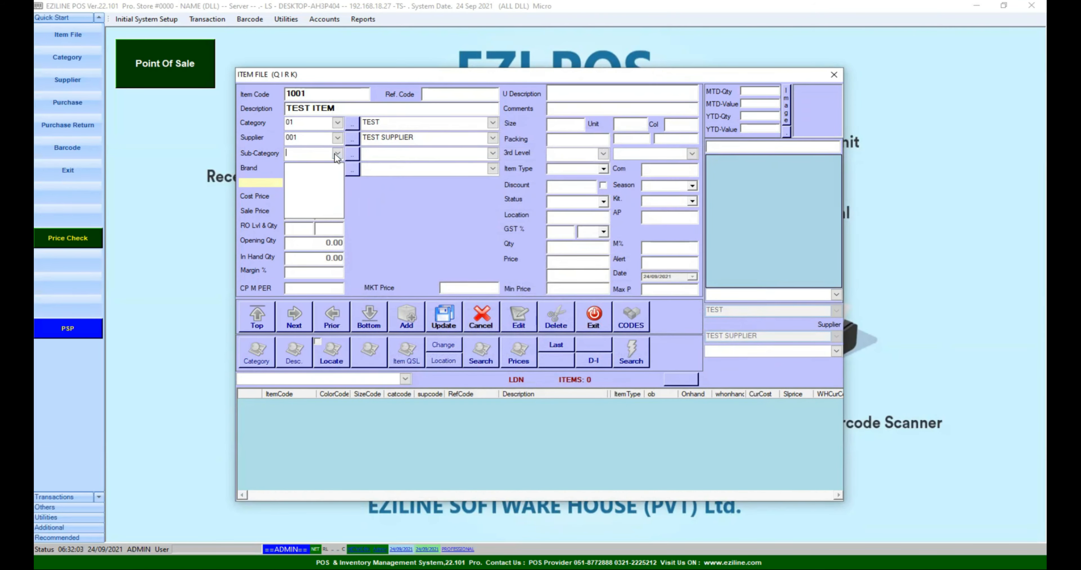
Enter cost price 100, sale price 120 and reorder level 10 for item 1001
{"action": "left_click", "coordinate": [337, 155]}
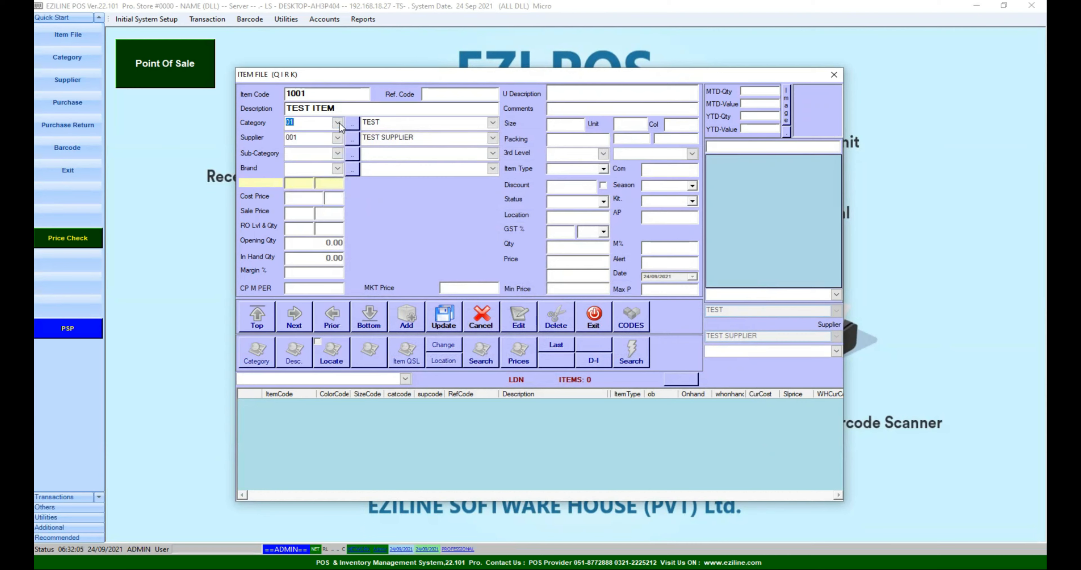
{"action": "left_click", "coordinate": [337, 169]}
{"action": "left_click", "coordinate": [337, 170]}
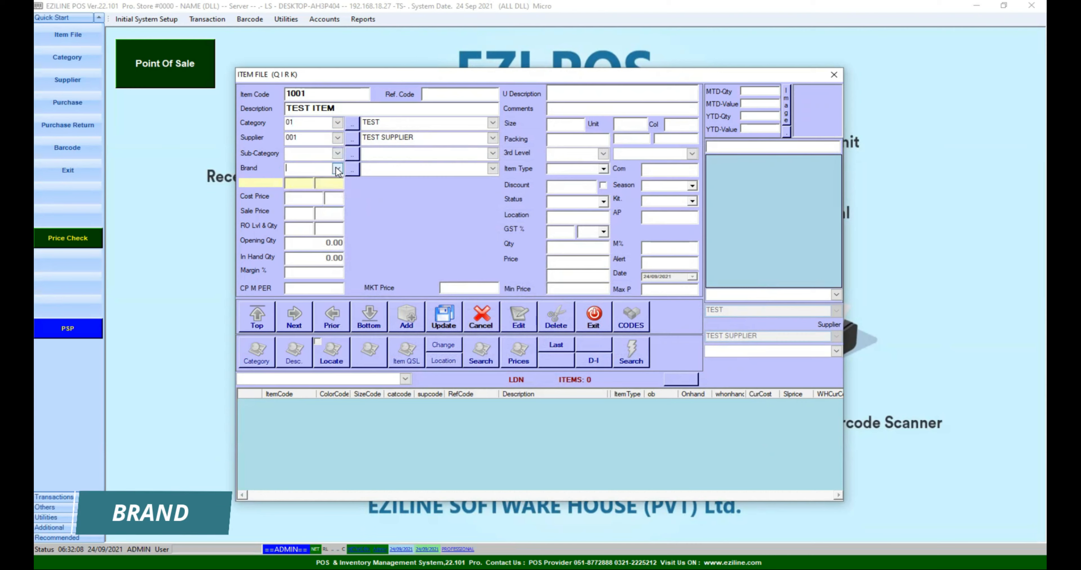
{"action": "left_click", "coordinate": [313, 200]}
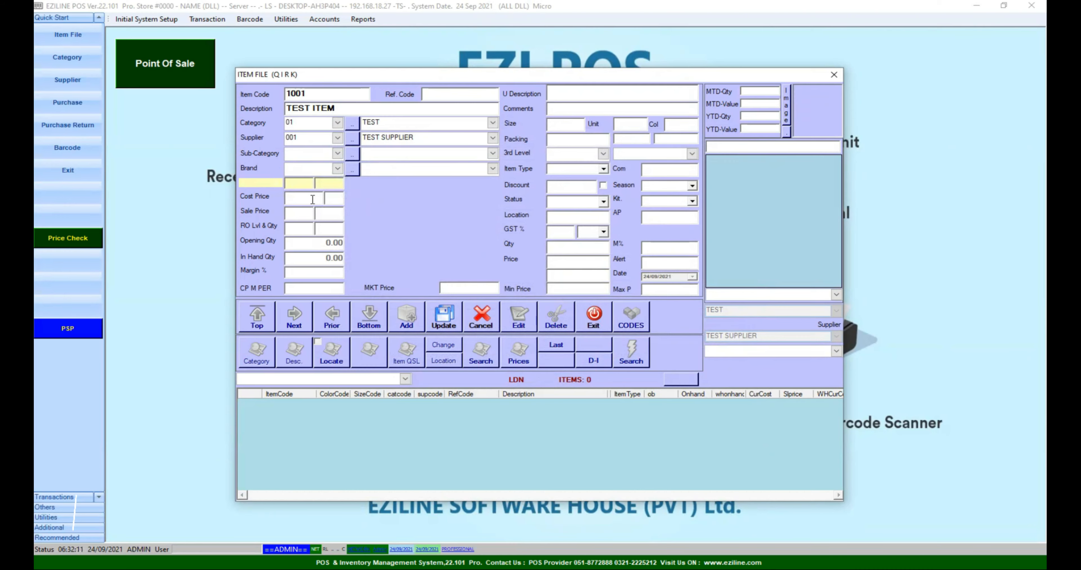
{"action": "type", "text": "100"}
{"action": "left_click", "coordinate": [300, 214]}
{"action": "type", "text": "120"}
{"action": "left_click", "coordinate": [304, 229]}
{"action": "type", "text": "10"}
Set the item type of item 1001 to LOCAL
{"action": "left_click", "coordinate": [307, 230]}
{"action": "left_click_drag", "start_coordinate": [307, 231], "coordinate": [325, 231]}
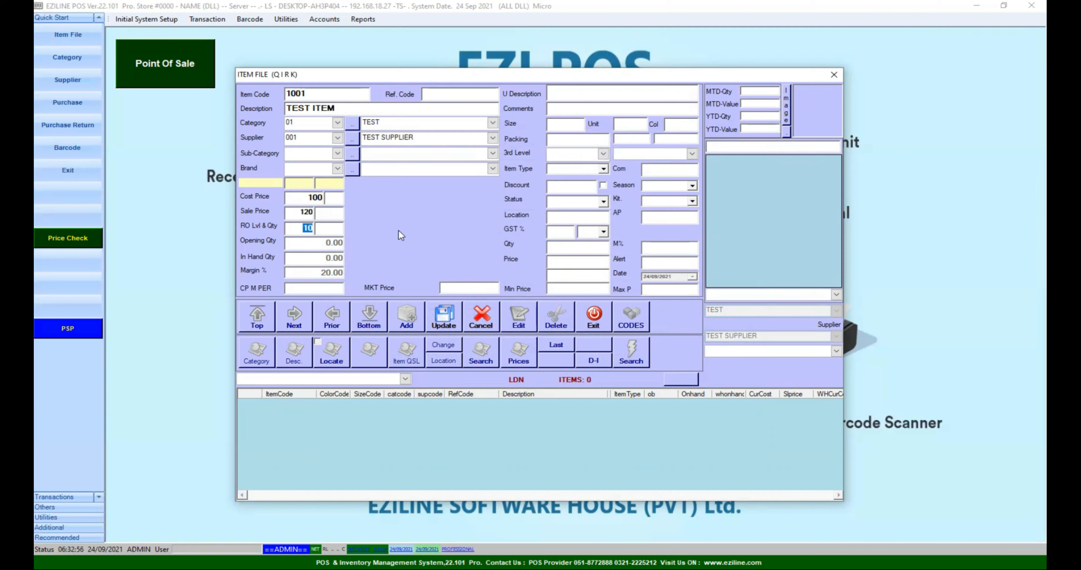
{"action": "left_click", "coordinate": [295, 225]}
{"action": "left_click", "coordinate": [603, 168]}
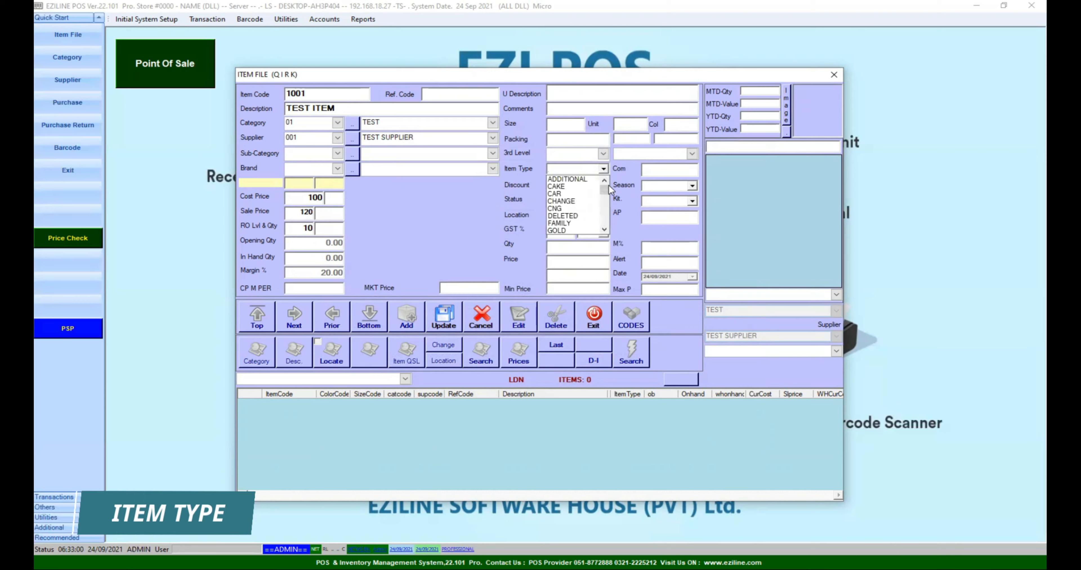
{"action": "left_click_drag", "start_coordinate": [609, 185], "coordinate": [607, 196]}
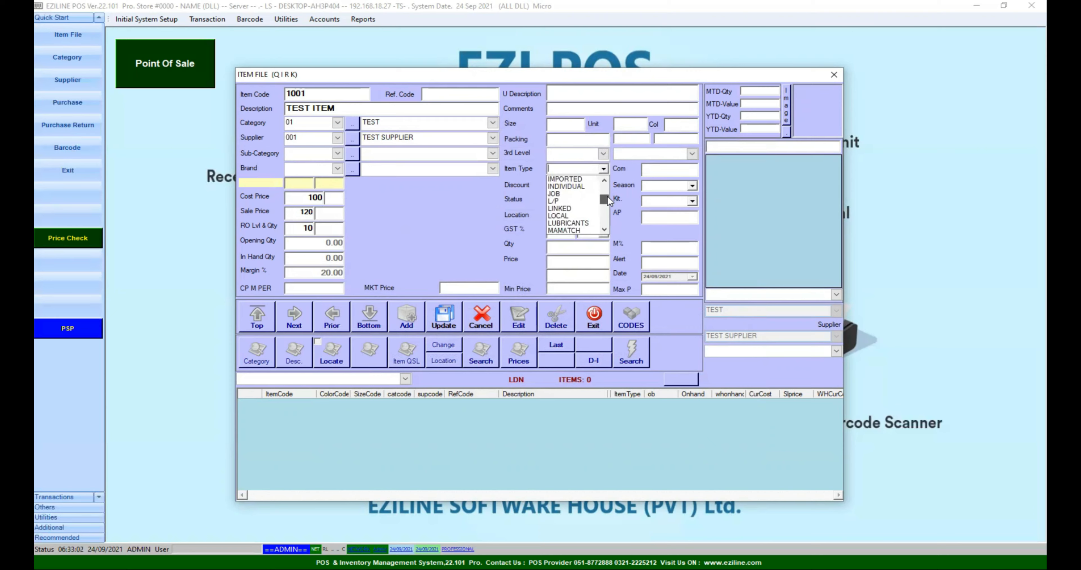
{"action": "left_click", "coordinate": [577, 215]}
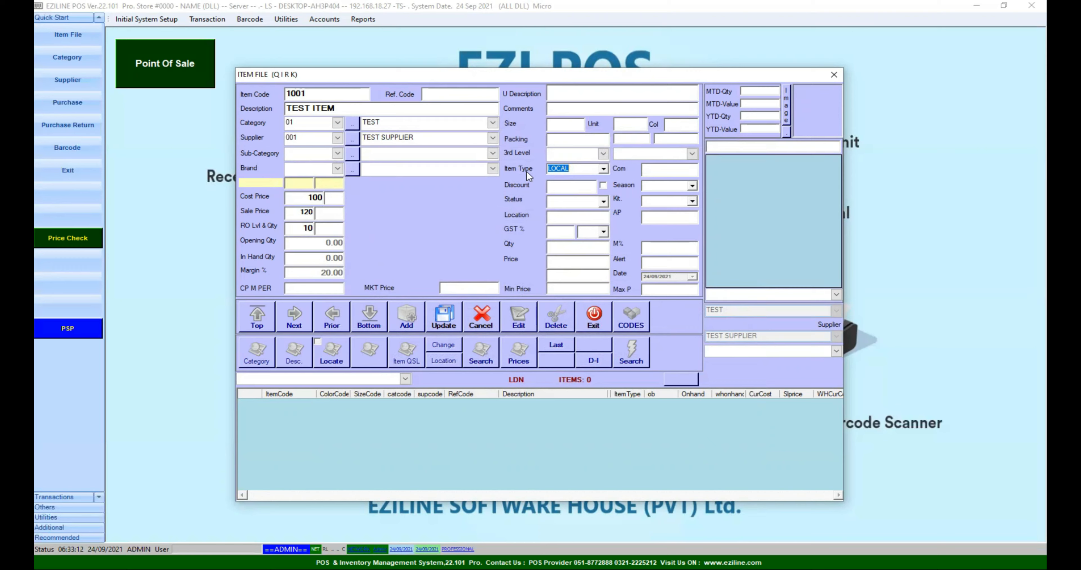
Save item 1001 TEST ITEM and close the Item File form
{"action": "left_click", "coordinate": [442, 323]}
{"action": "key", "text": "Return"}
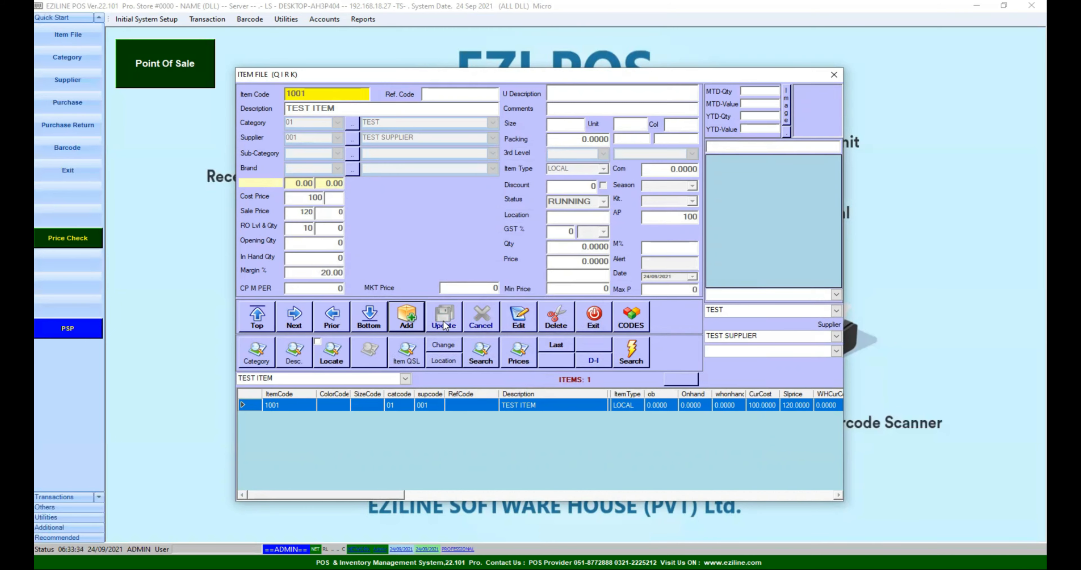
{"action": "left_click", "coordinate": [590, 321]}
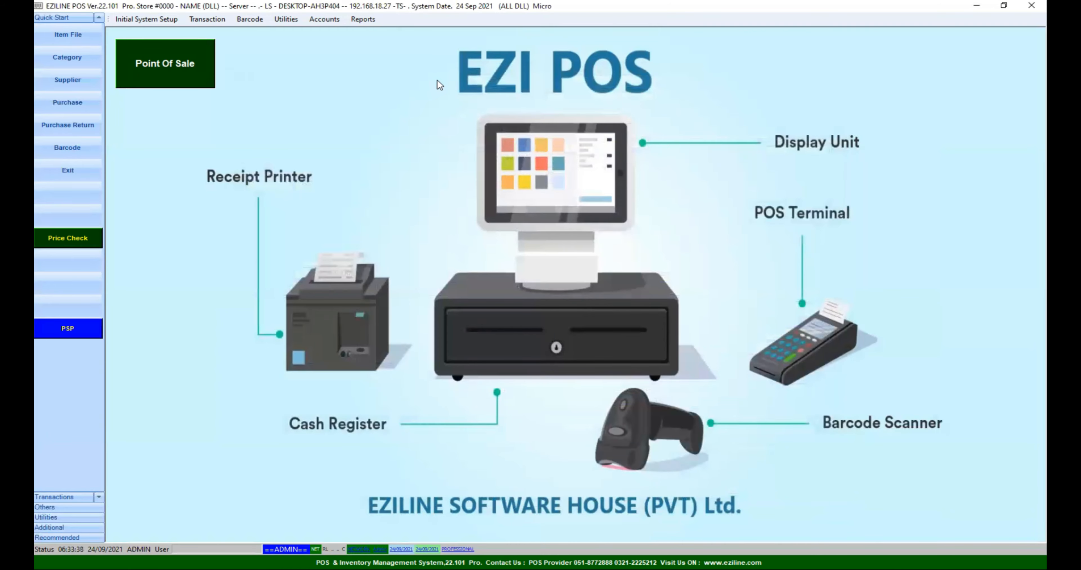
Add category 02 named ABC in the Category setup
{"action": "left_click", "coordinate": [78, 60]}
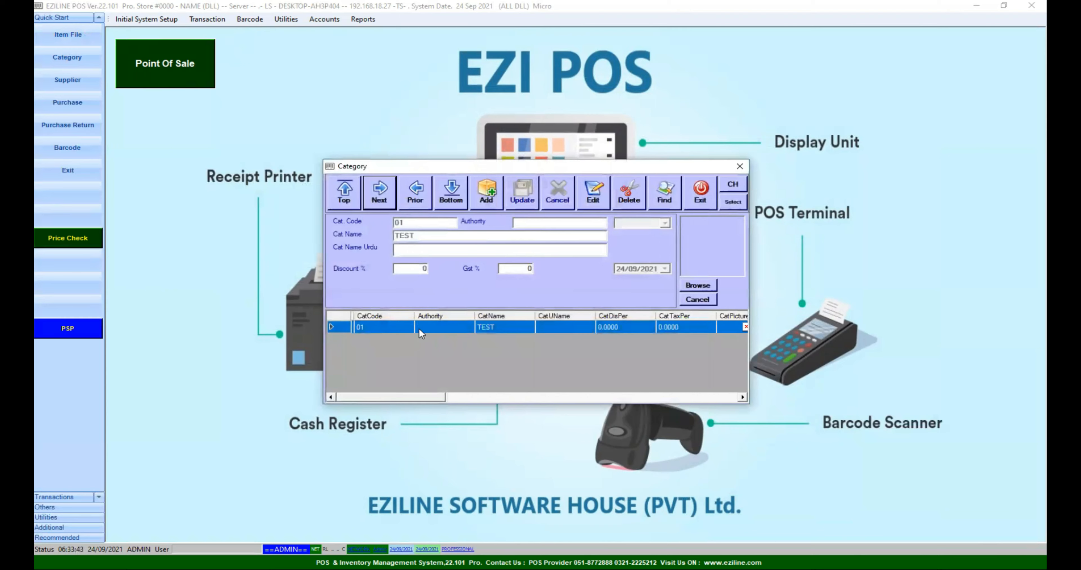
{"action": "left_click", "coordinate": [483, 195]}
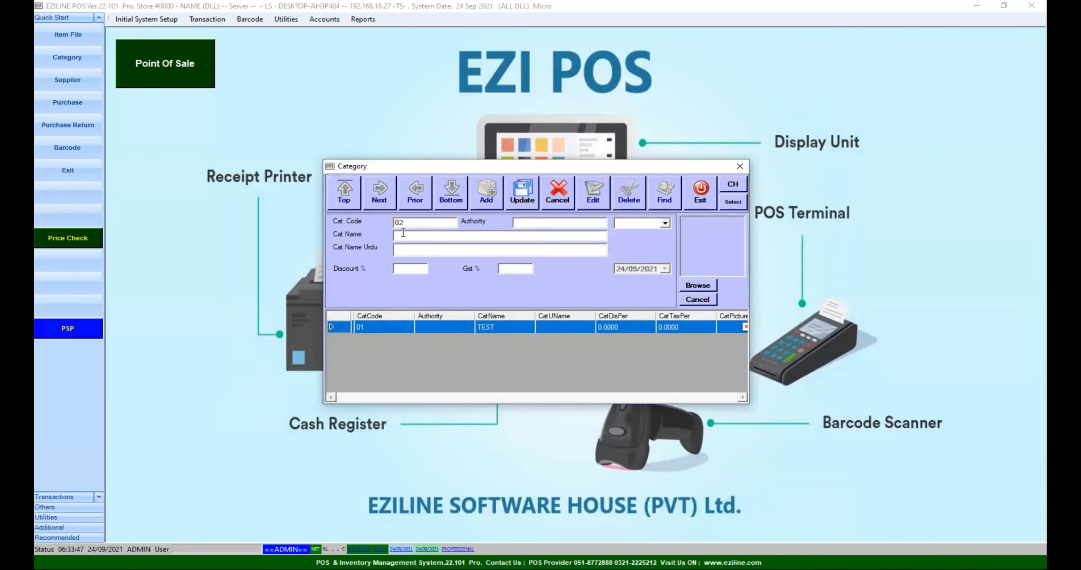
{"action": "type", "text": "ABC"}
{"action": "left_click", "coordinate": [512, 202]}
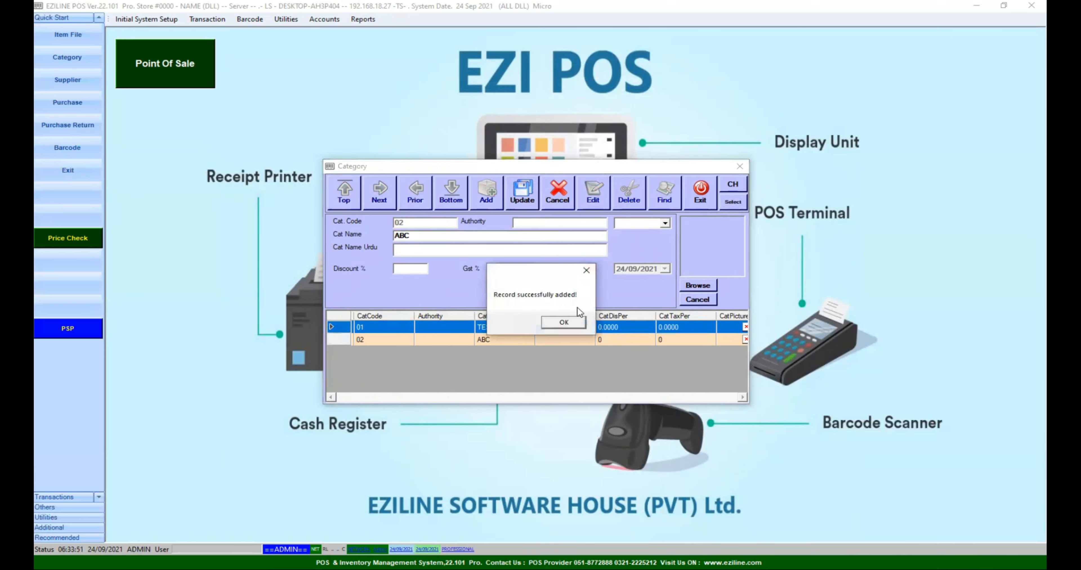
{"action": "left_click", "coordinate": [567, 323]}
{"action": "left_click", "coordinate": [692, 200]}
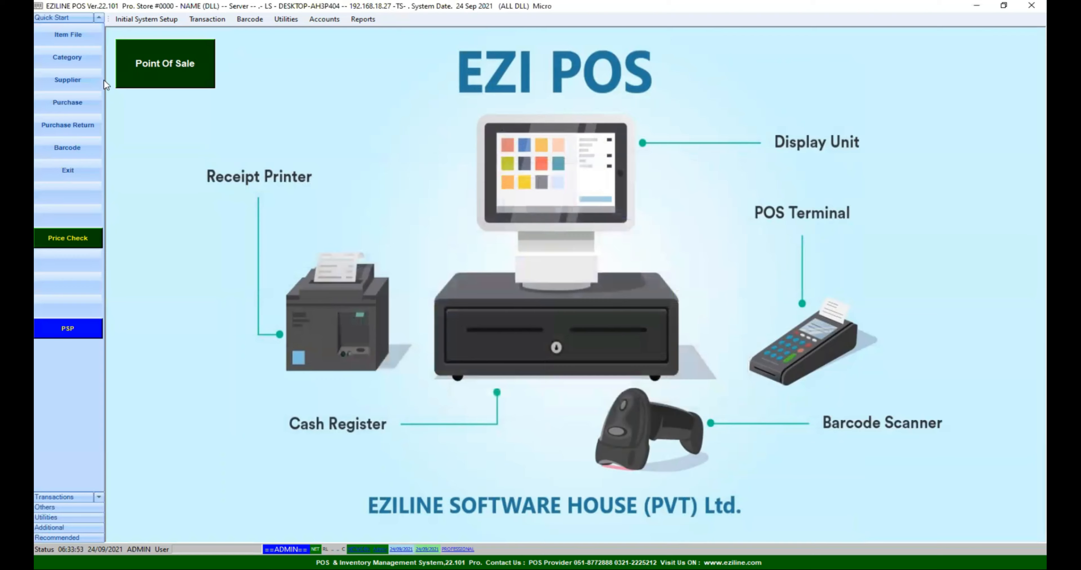
Add supplier 002 named XYZ in the Supplier records
{"action": "left_click", "coordinate": [67, 80]}
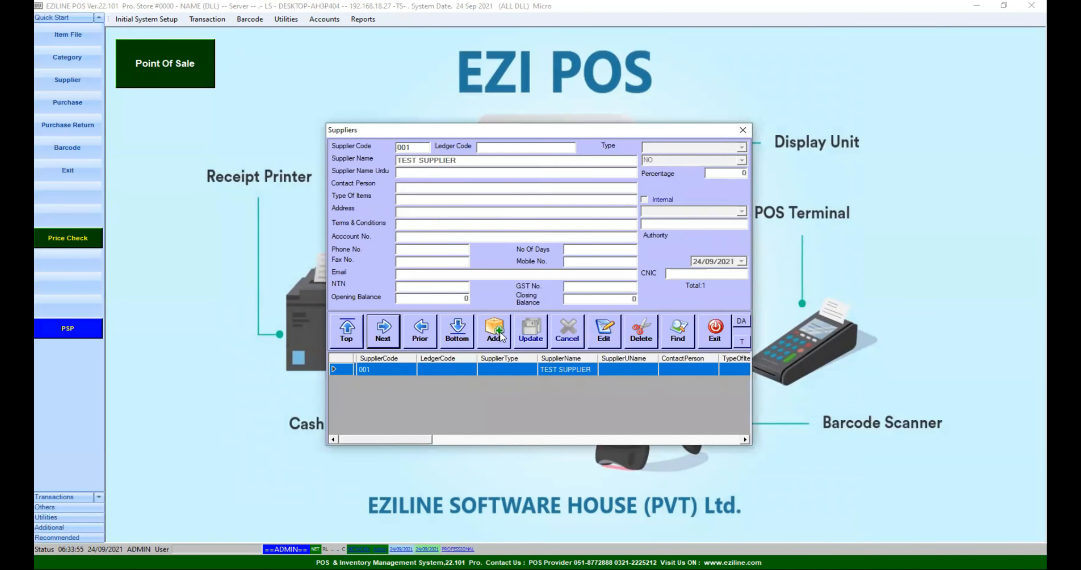
{"action": "left_click", "coordinate": [500, 335]}
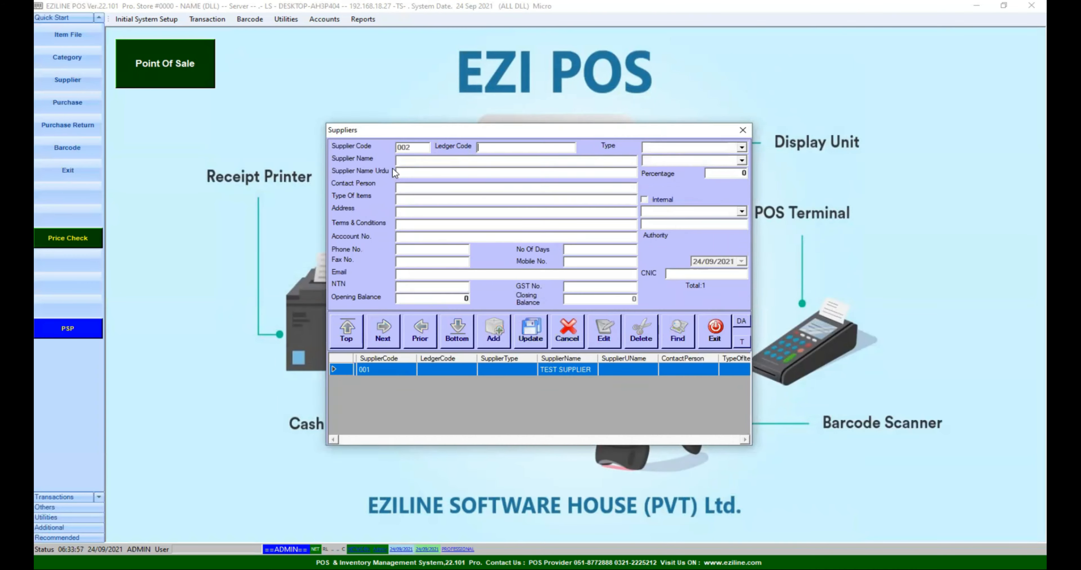
{"action": "left_click", "coordinate": [406, 160]}
{"action": "type", "text": "XYZ"}
{"action": "left_click", "coordinate": [530, 328]}
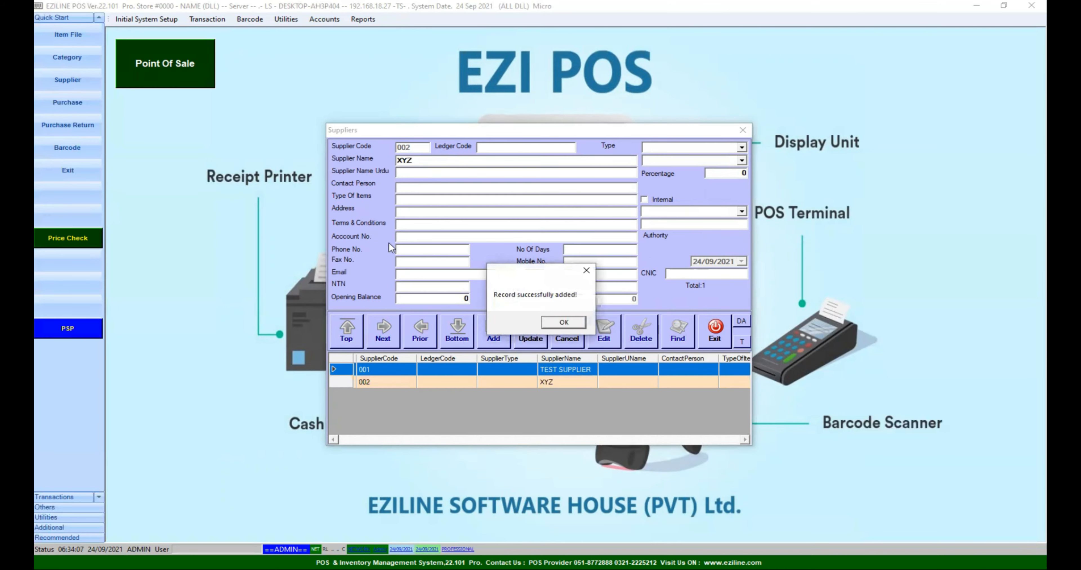
{"action": "left_click", "coordinate": [555, 325]}
{"action": "left_click", "coordinate": [704, 337]}
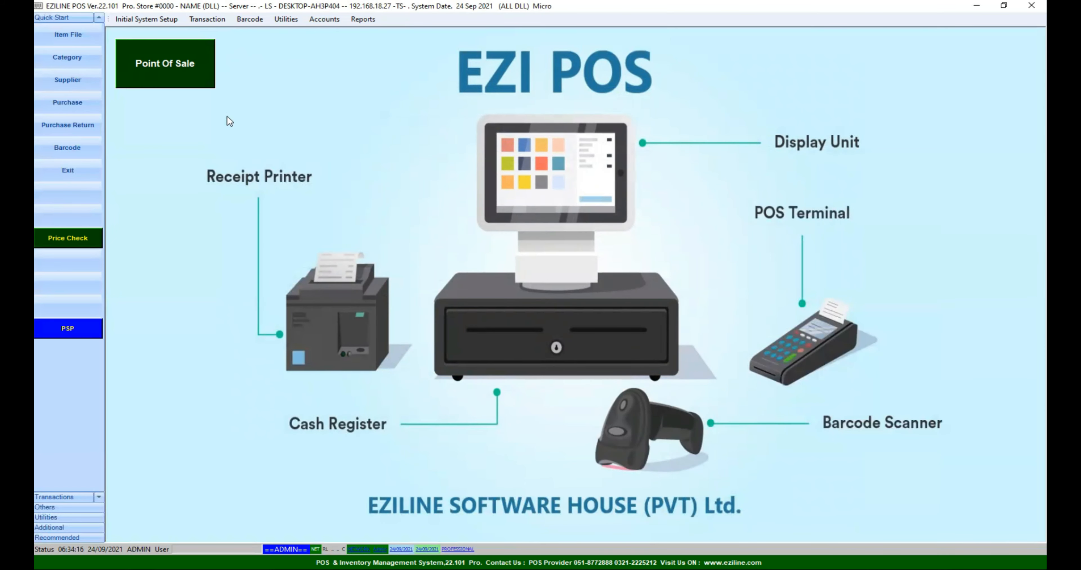
Review item 1001 in the Item File, then go to the Stock Debit Note form
{"action": "left_click", "coordinate": [65, 37]}
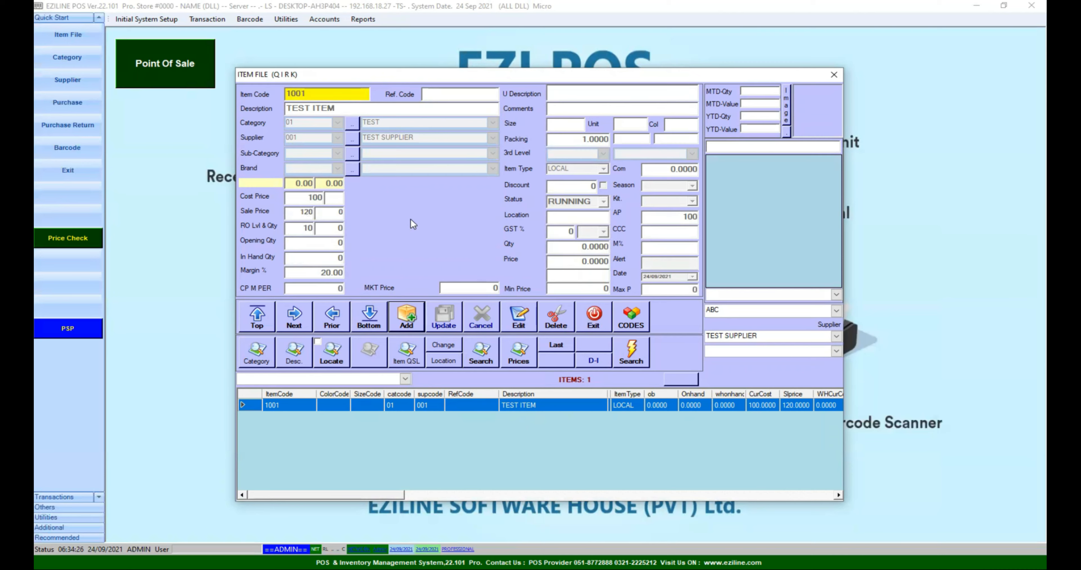
{"action": "left_click", "coordinate": [598, 327]}
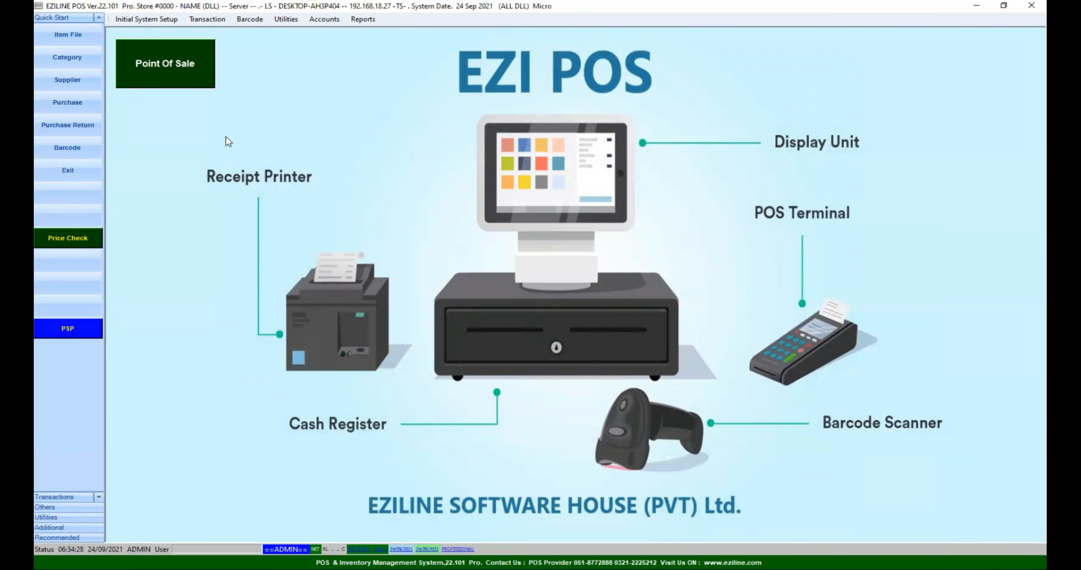
{"action": "left_click", "coordinate": [72, 107]}
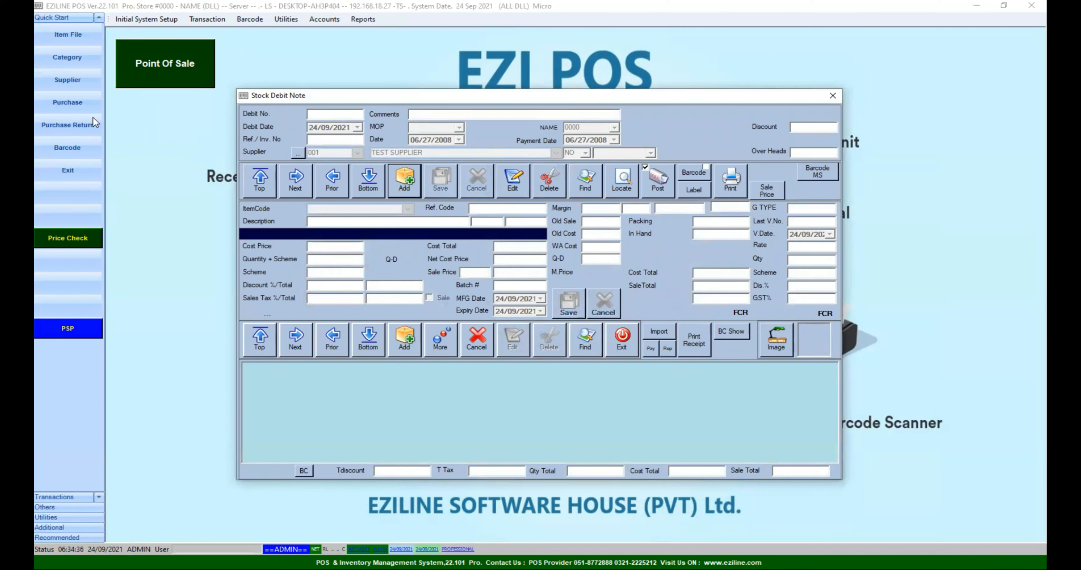
Start a new stock debit note for supplier 001 TEST SUPPLIER
{"action": "left_click", "coordinate": [399, 179]}
{"action": "left_click", "coordinate": [357, 153]}
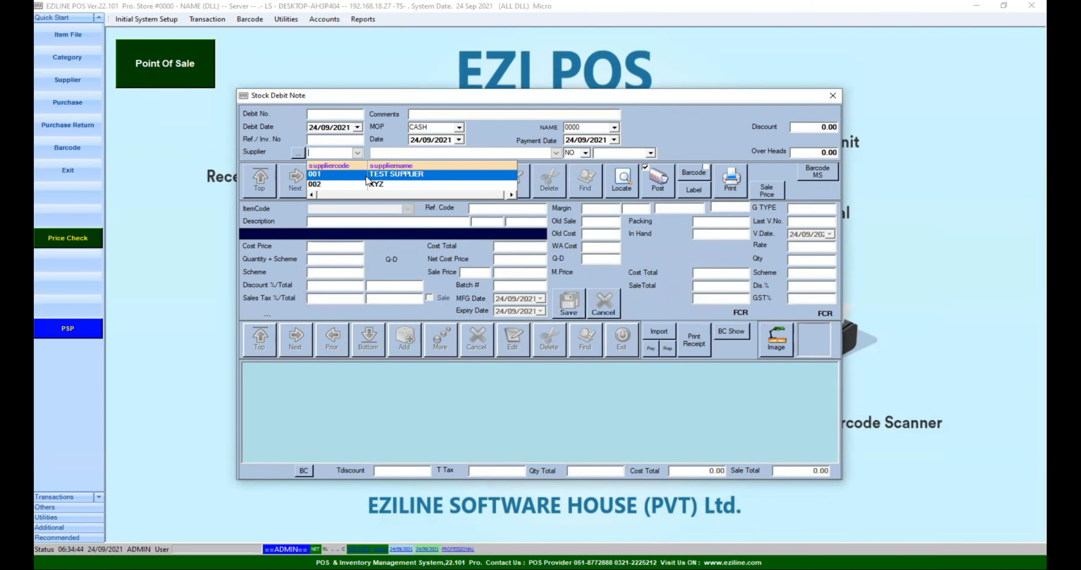
{"action": "left_click", "coordinate": [366, 178]}
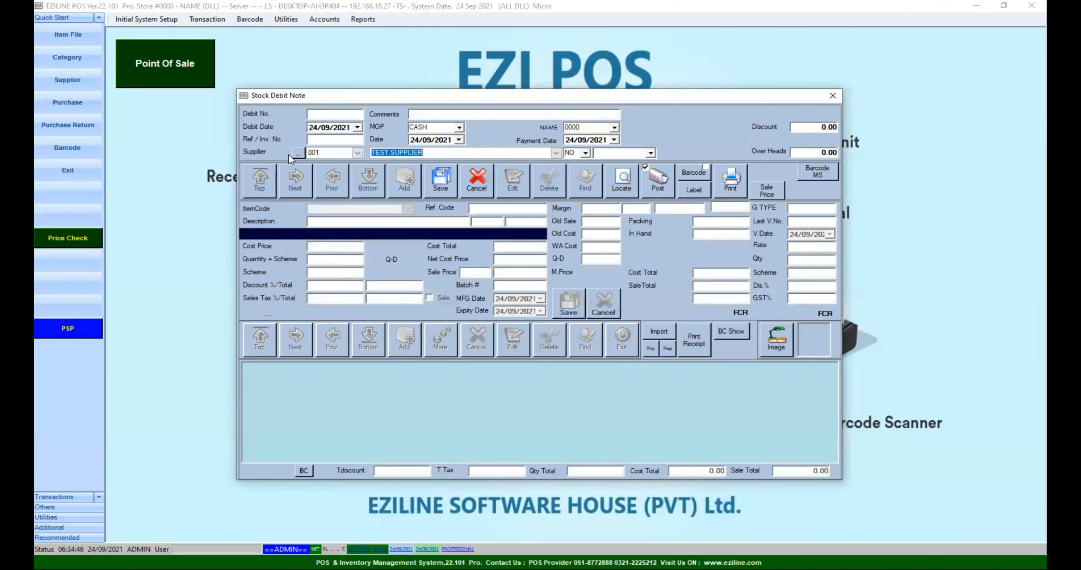
{"action": "left_click", "coordinate": [299, 153]}
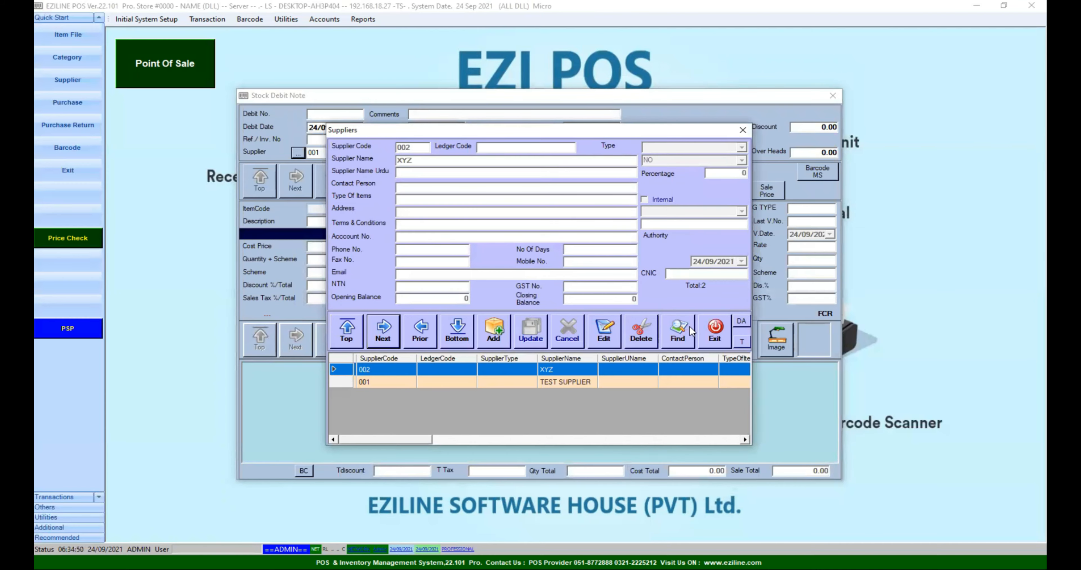
{"action": "left_click", "coordinate": [708, 332]}
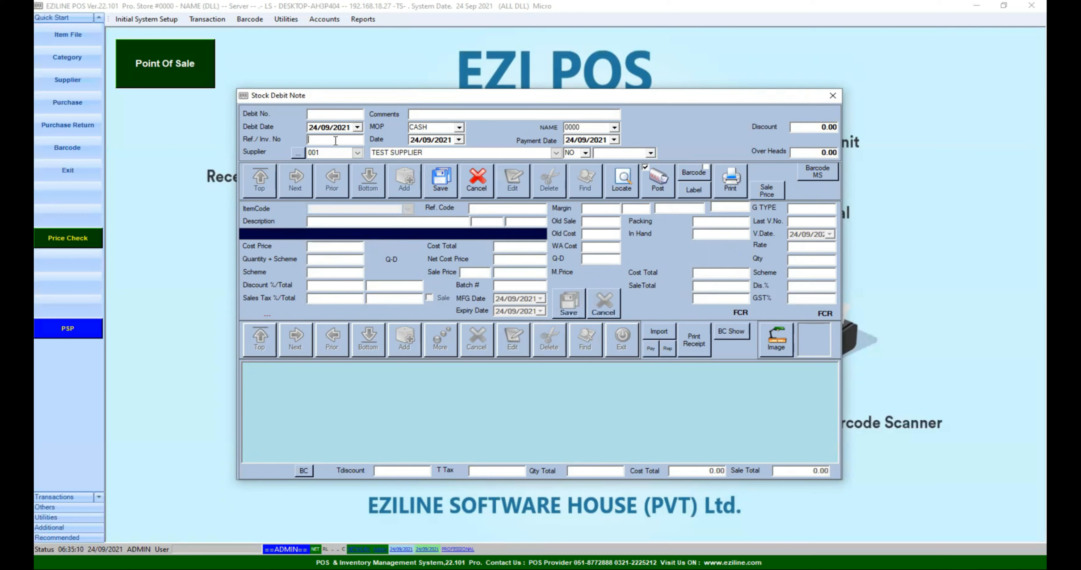
Enter reference 123, keep CASH as payment, and save the debit note header
{"action": "type", "text": "123"}
{"action": "left_click", "coordinate": [458, 127]}
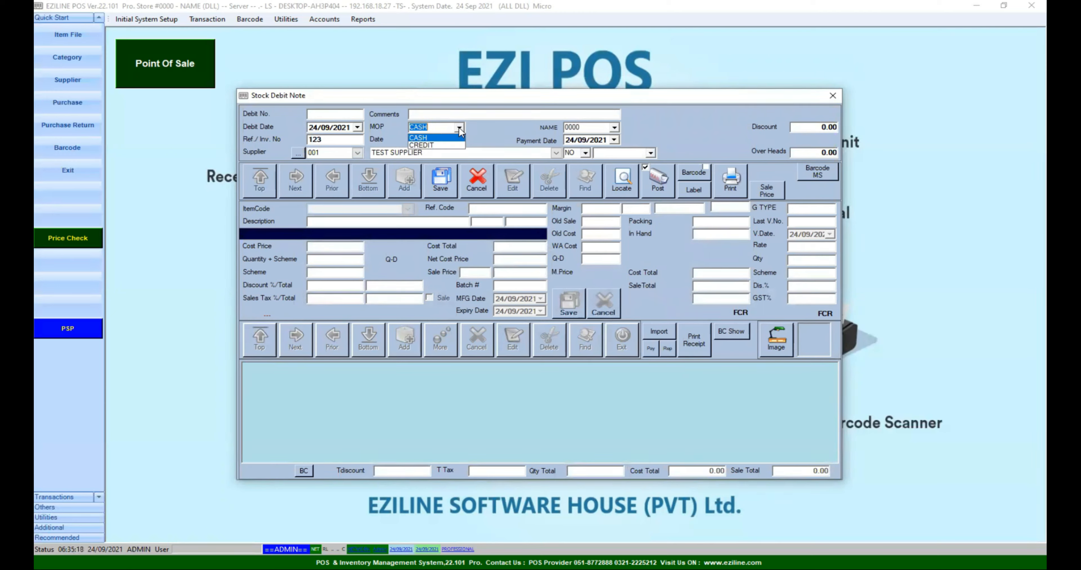
{"action": "left_click", "coordinate": [459, 126]}
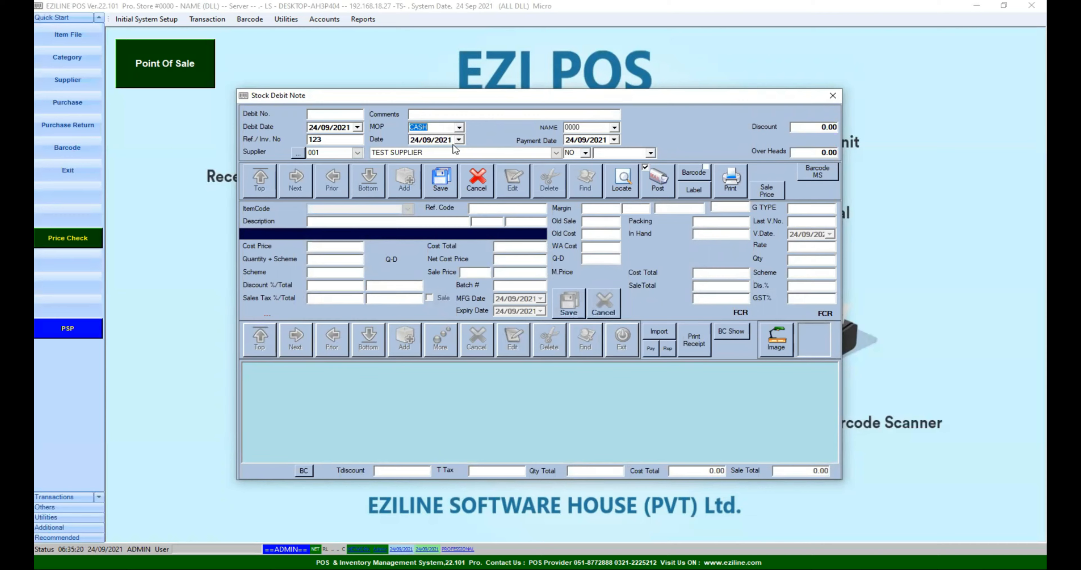
{"action": "left_click", "coordinate": [441, 185]}
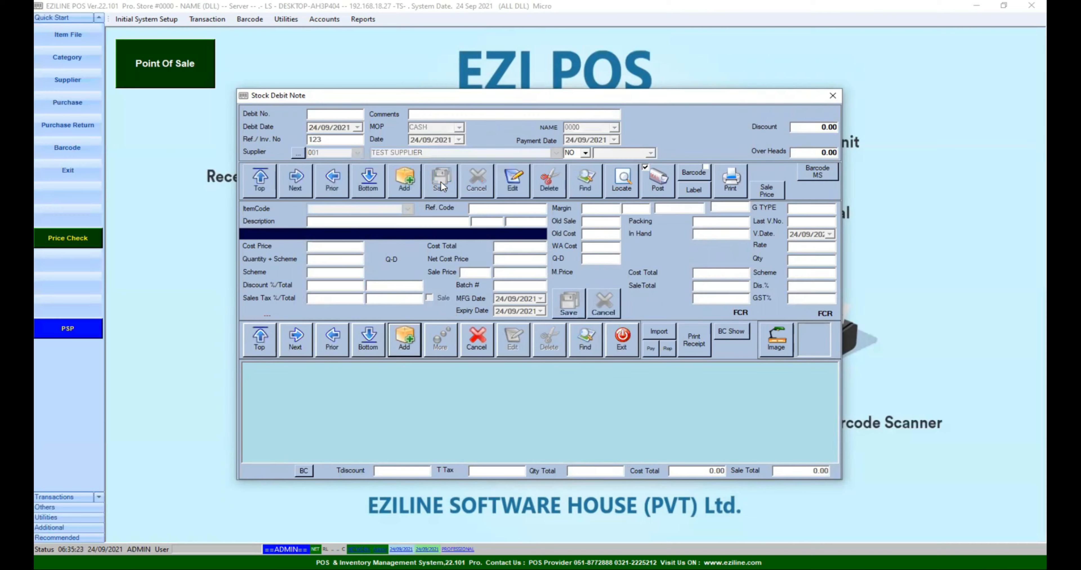
{"action": "left_click", "coordinate": [409, 345]}
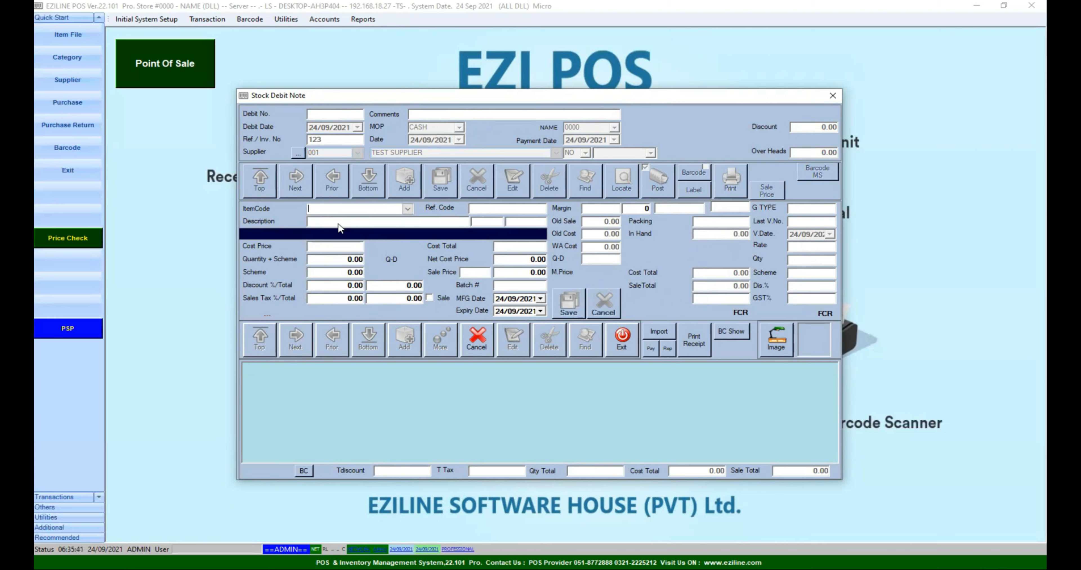
Load 1001 TEST ITEM into the debit note line using the /TES description search
{"action": "type", "text": "1001"}
{"action": "key", "text": "Return"}
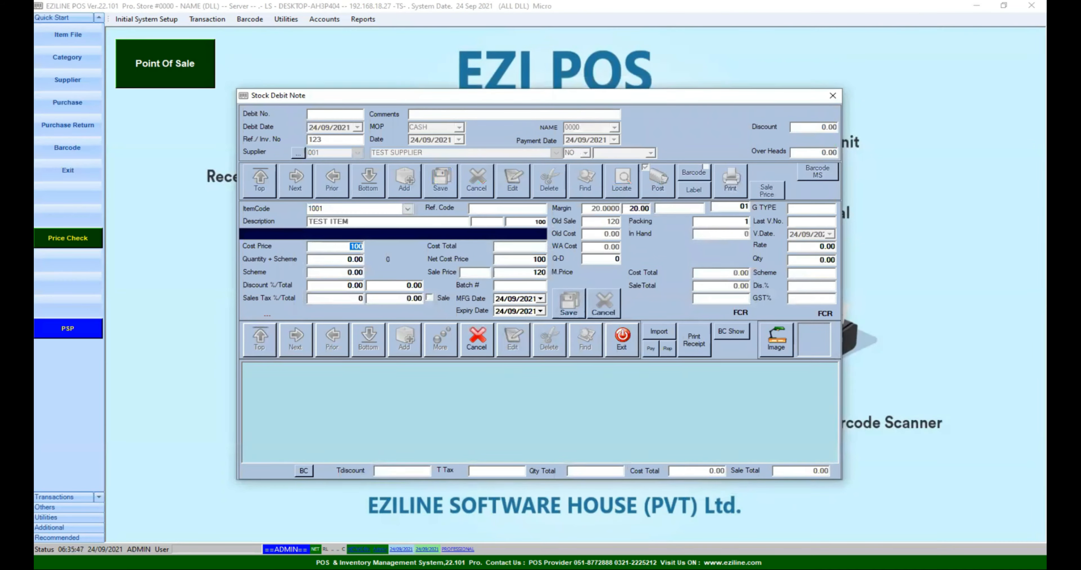
{"action": "left_click", "coordinate": [347, 208]}
{"action": "type", "text": "/TES"}
{"action": "key", "text": "Return"}
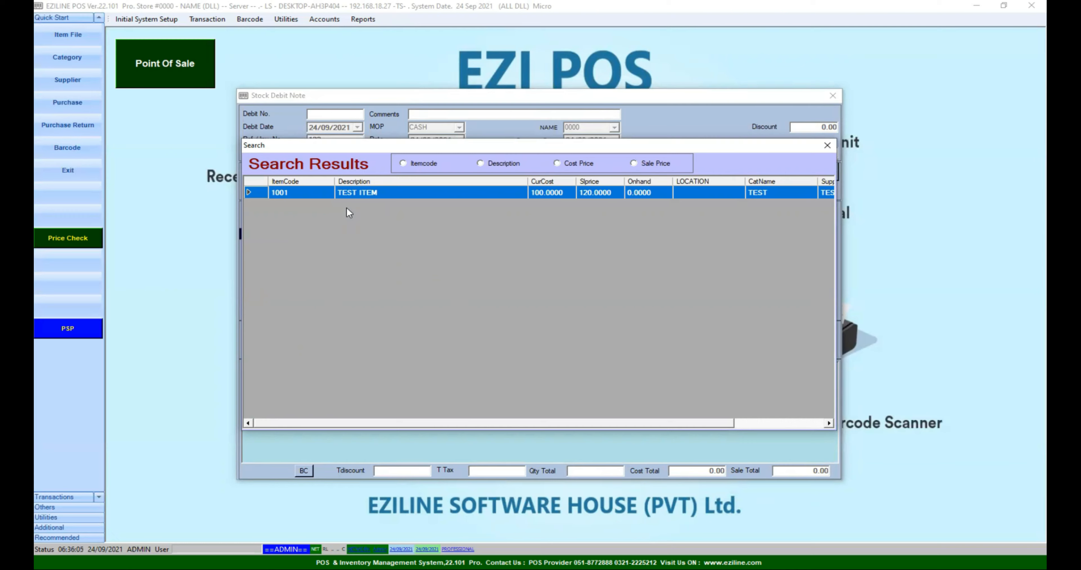
{"action": "key", "text": "Return"}
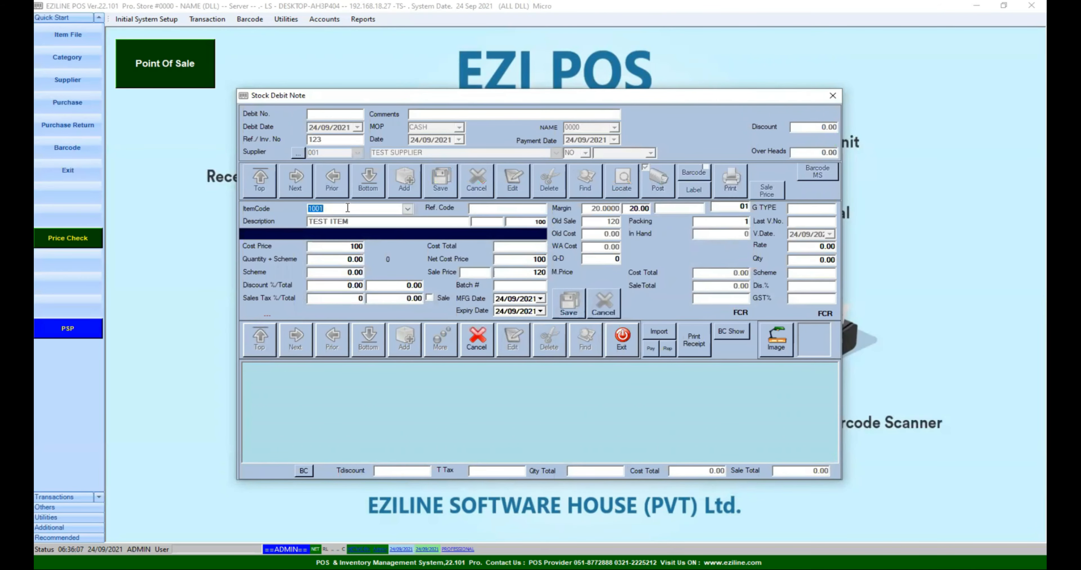
{"action": "key", "text": "Return"}
Set the line quantity to 20 with no scheme or discount, totalling 2000
{"action": "key", "text": "Return"}
{"action": "type", "text": "20"}
{"action": "key", "text": "Return"}
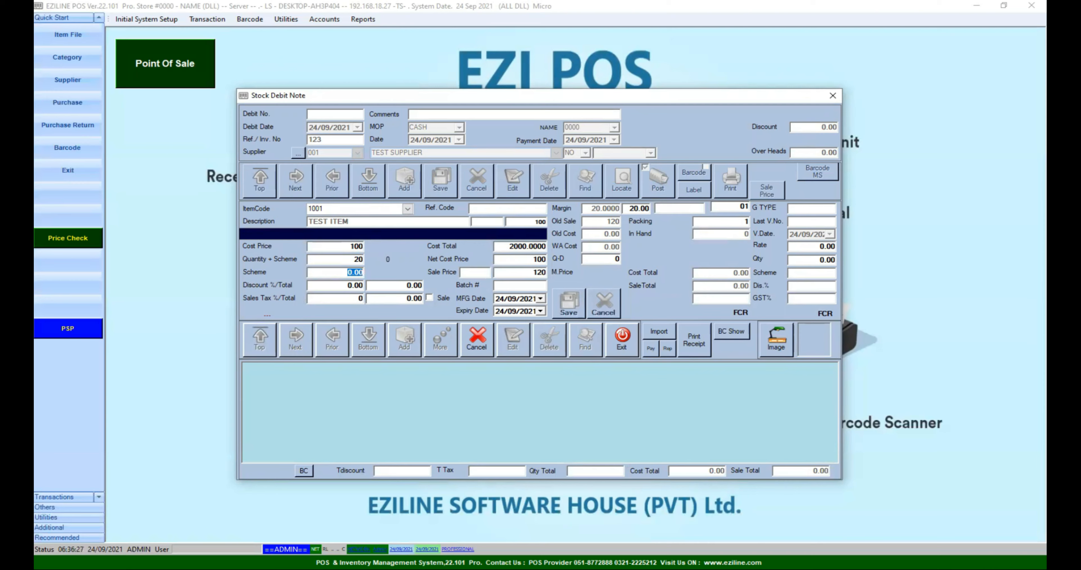
{"action": "key", "text": "Return"}
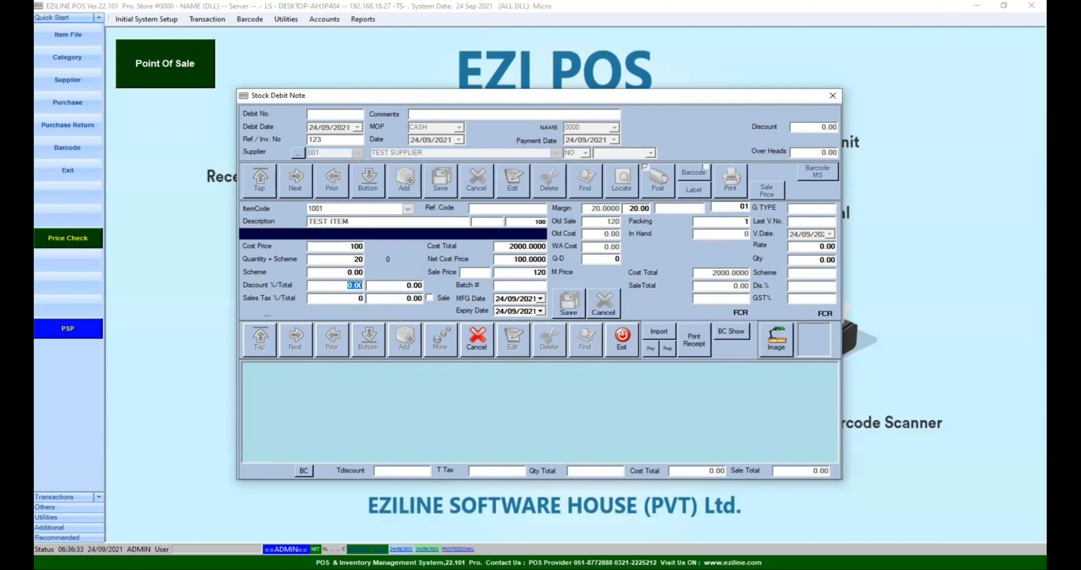
{"action": "key", "text": "Return"}
{"action": "key", "text": "Return"}
{"action": "key", "text": "Return"}
{"action": "key", "text": "Return"}
Accept the net cost price and skip the remaining fields to save the 20-unit 1001 TEST ITEM line
{"action": "left_click_drag", "start_coordinate": [504, 247], "coordinate": [558, 248]}
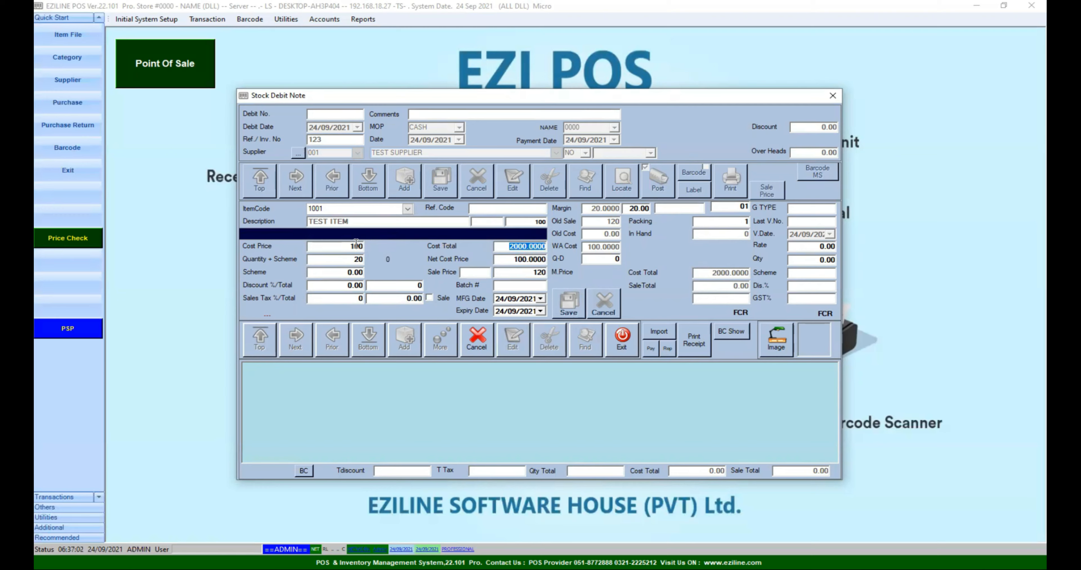
{"action": "left_click", "coordinate": [506, 259]}
{"action": "key", "text": "Return"}
{"action": "key", "text": "Return"}
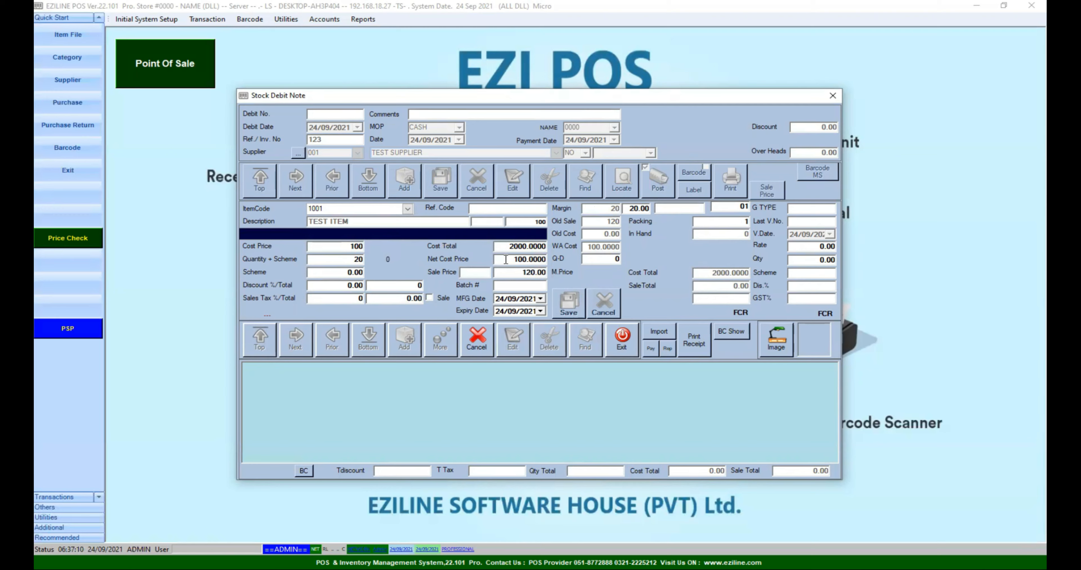
{"action": "key", "text": "Return"}
{"action": "key", "text": "Return"}
{"action": "key", "text": "Return"}
{"action": "key", "text": "Return"}
{"action": "key", "text": "Return"}
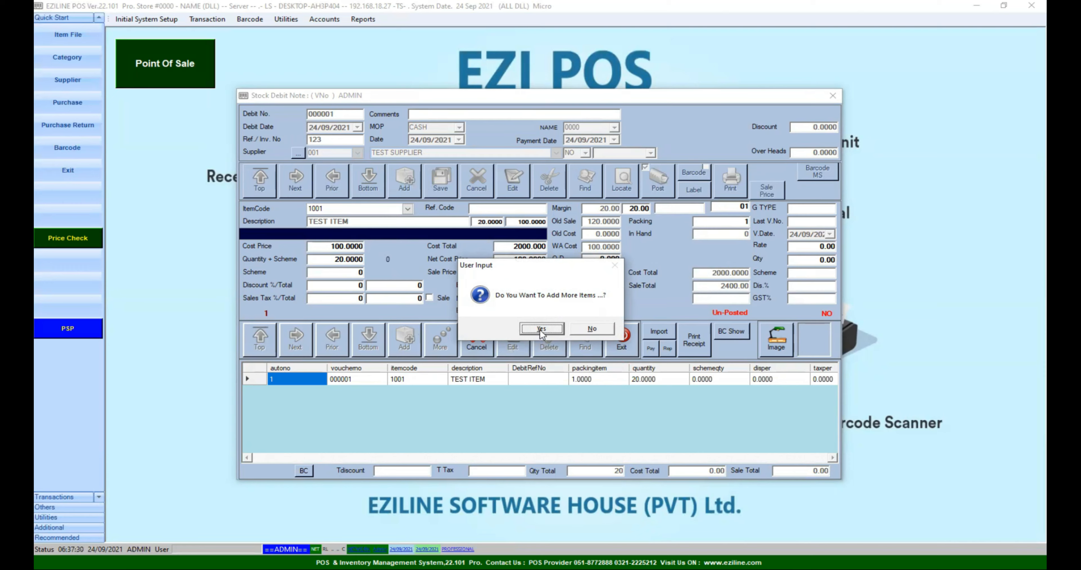
Finish item entry, then post debit note 000001 and dismiss the success message
{"action": "left_click", "coordinate": [587, 329]}
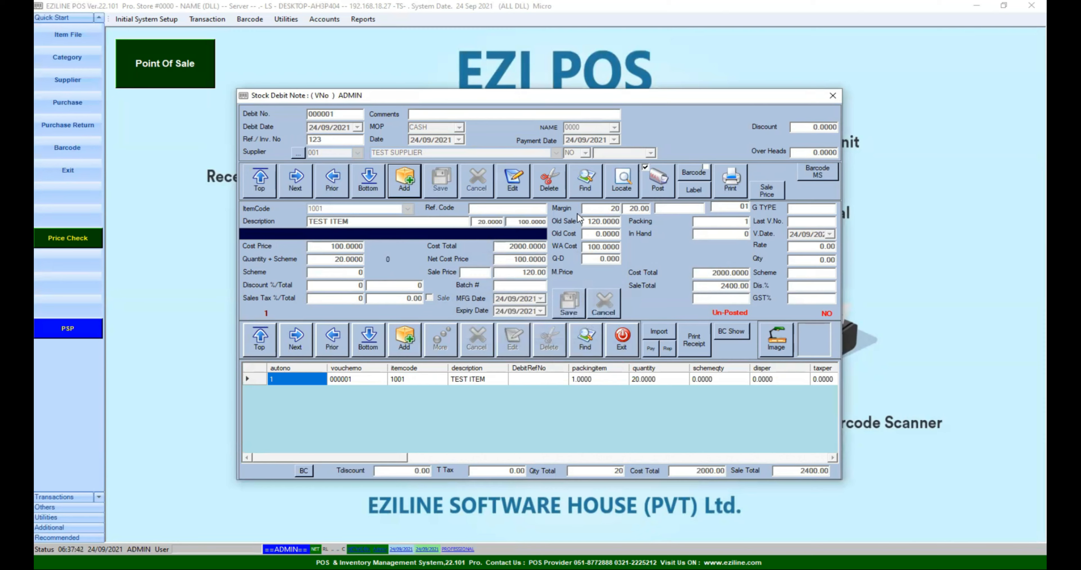
{"action": "left_click", "coordinate": [658, 187]}
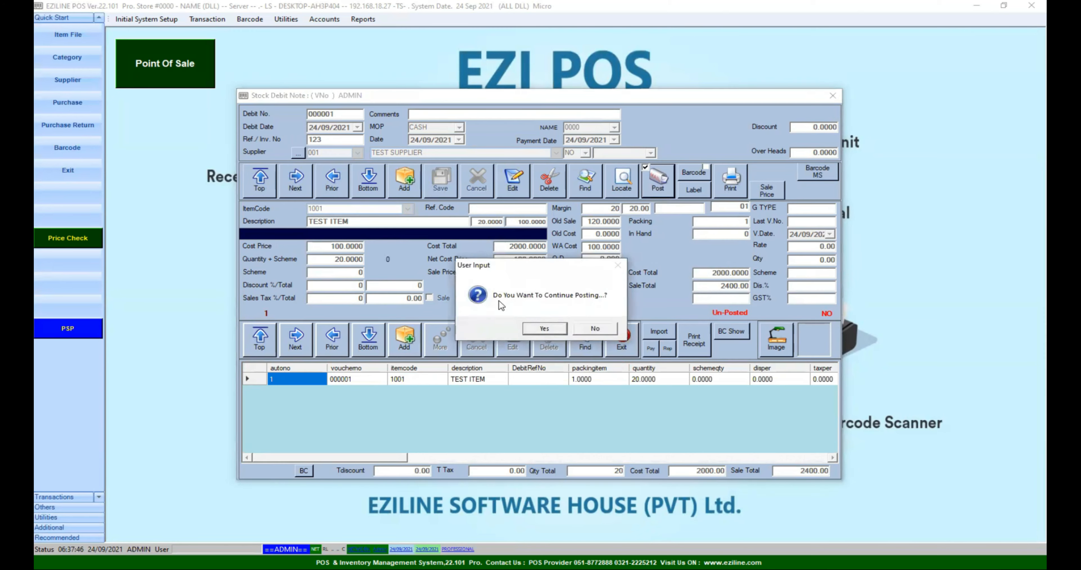
{"action": "left_click", "coordinate": [552, 331]}
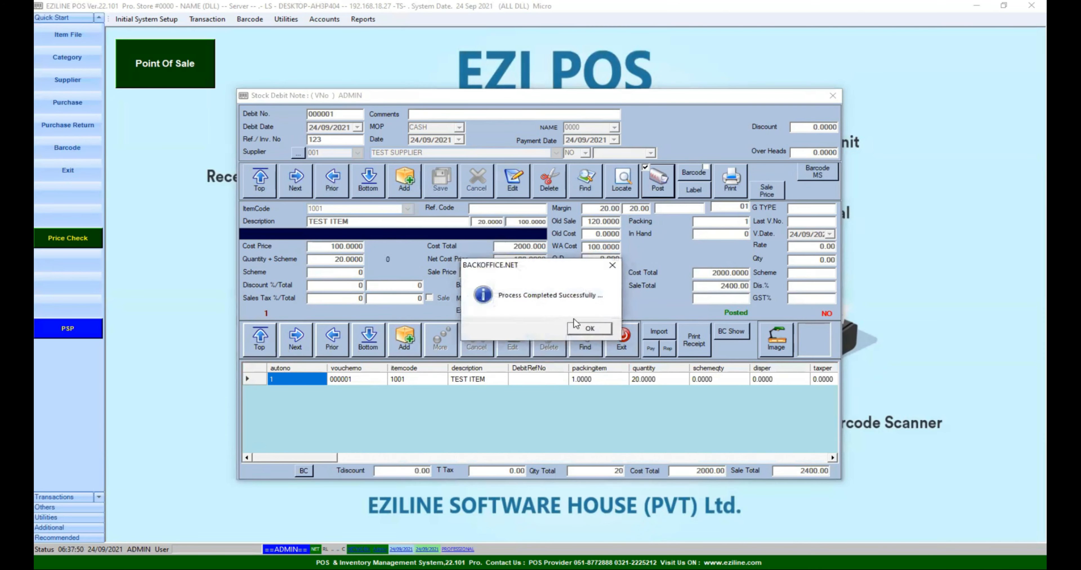
{"action": "left_click", "coordinate": [589, 329]}
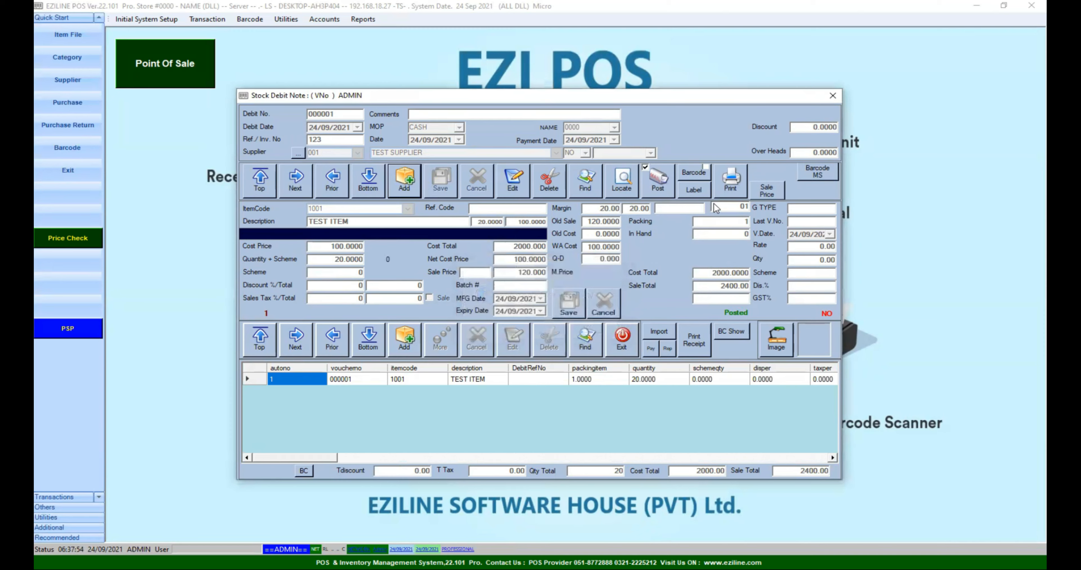
{"action": "left_click", "coordinate": [729, 191]}
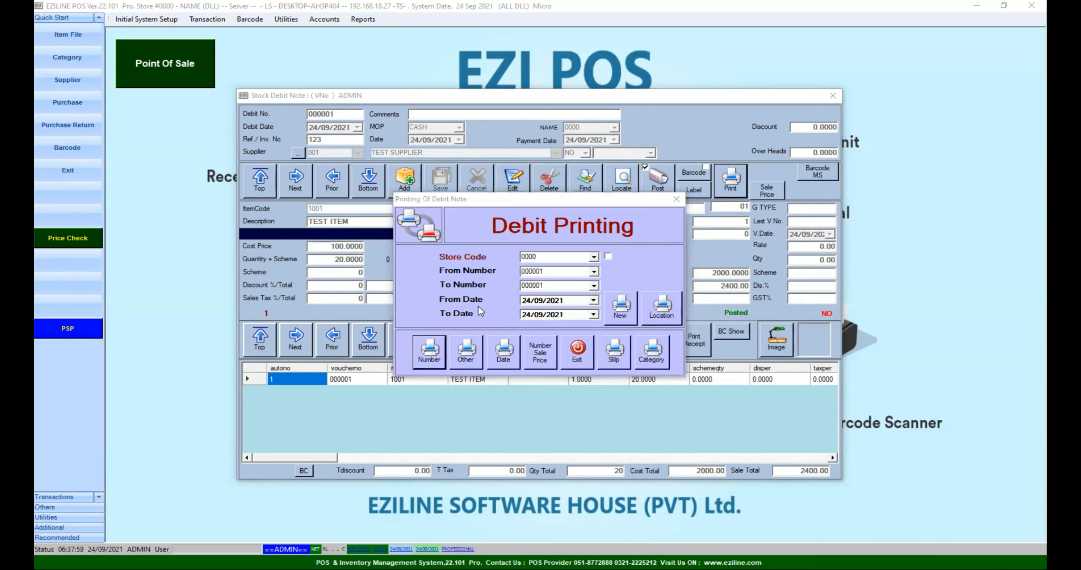
{"action": "left_click", "coordinate": [424, 352]}
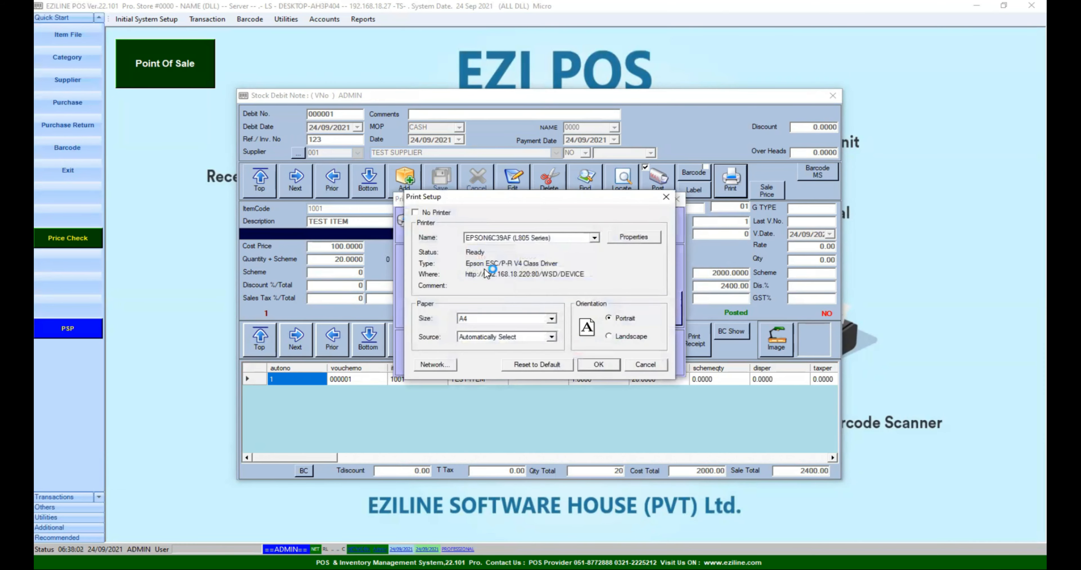
{"action": "left_click", "coordinate": [426, 213]}
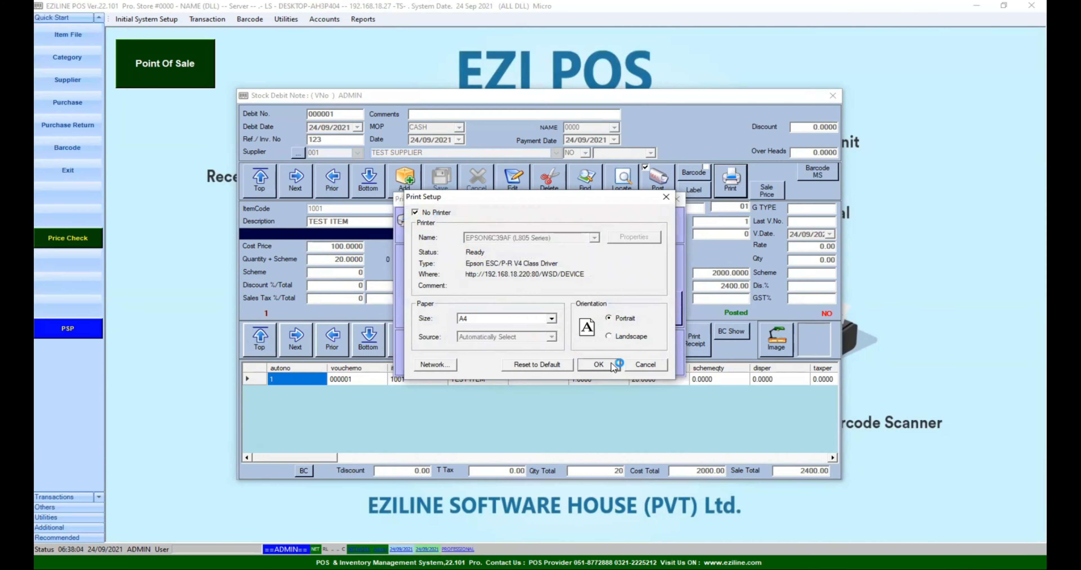
{"action": "left_click", "coordinate": [600, 364]}
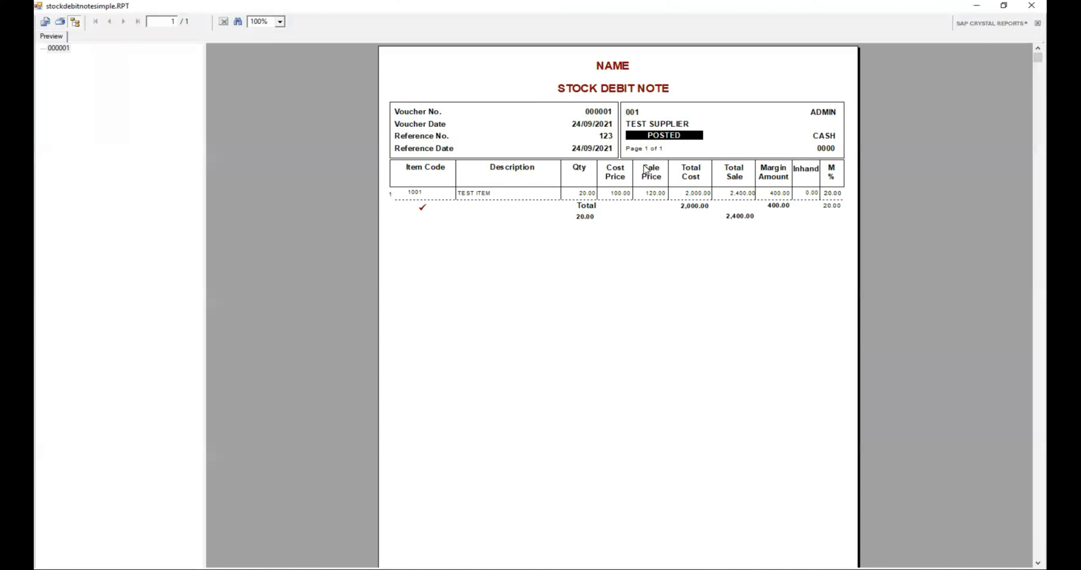
{"action": "left_click", "coordinate": [667, 125]}
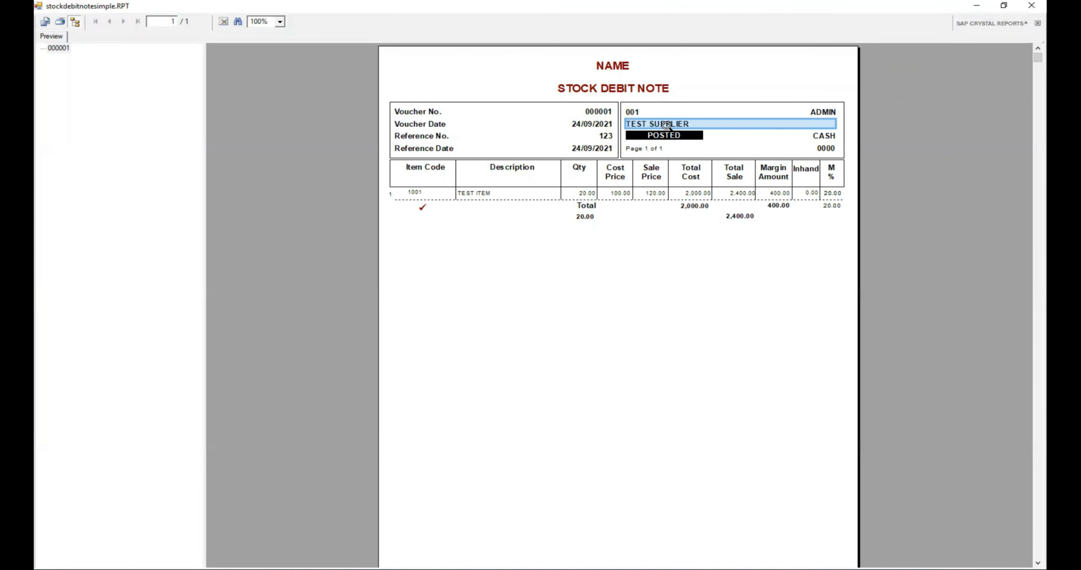
{"action": "left_click", "coordinate": [606, 136]}
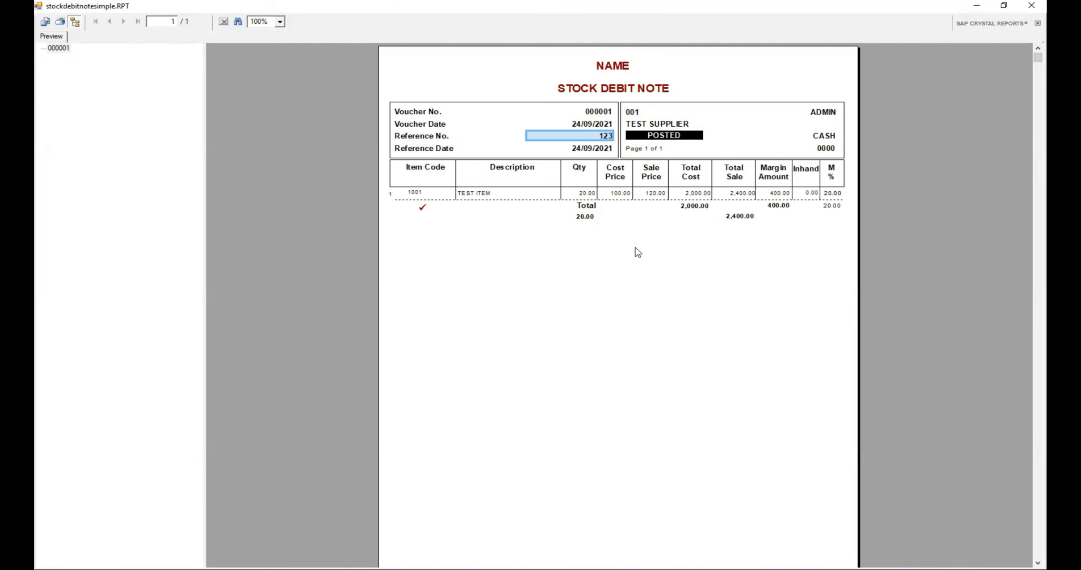
{"action": "left_click", "coordinate": [481, 195]}
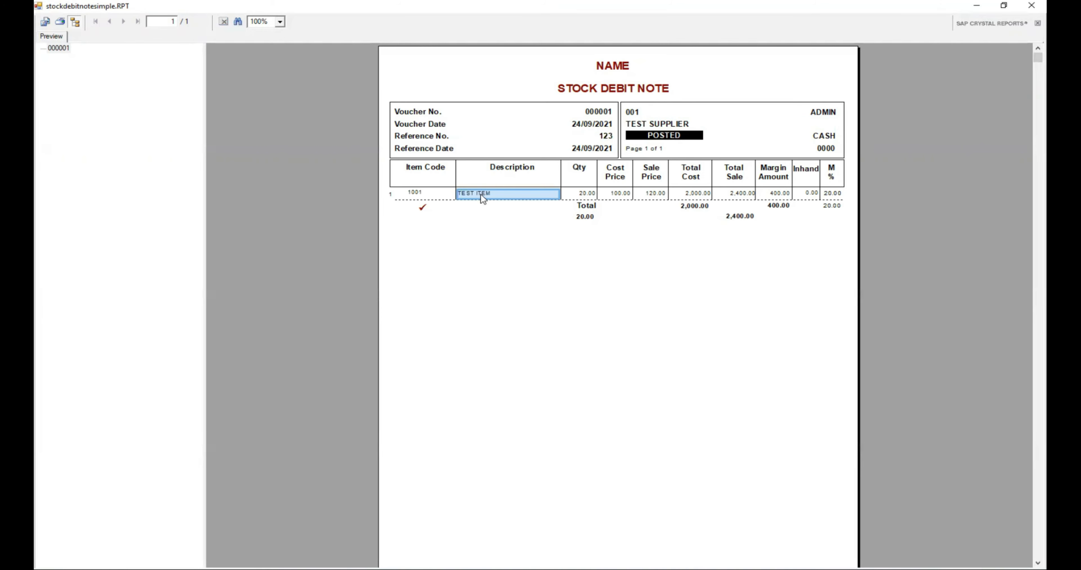
{"action": "left_click", "coordinate": [587, 195]}
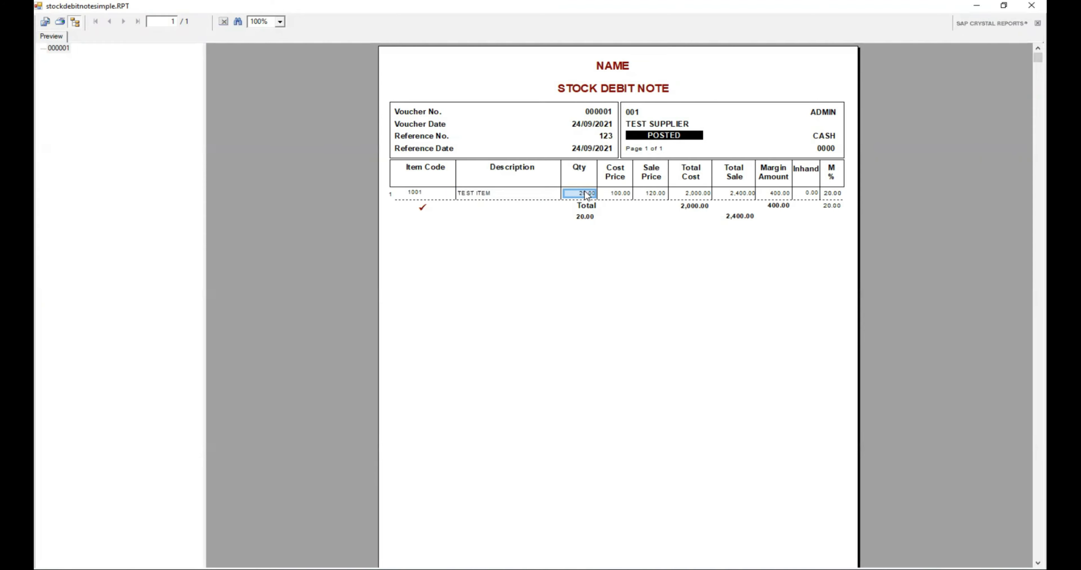
{"action": "left_click", "coordinate": [620, 194]}
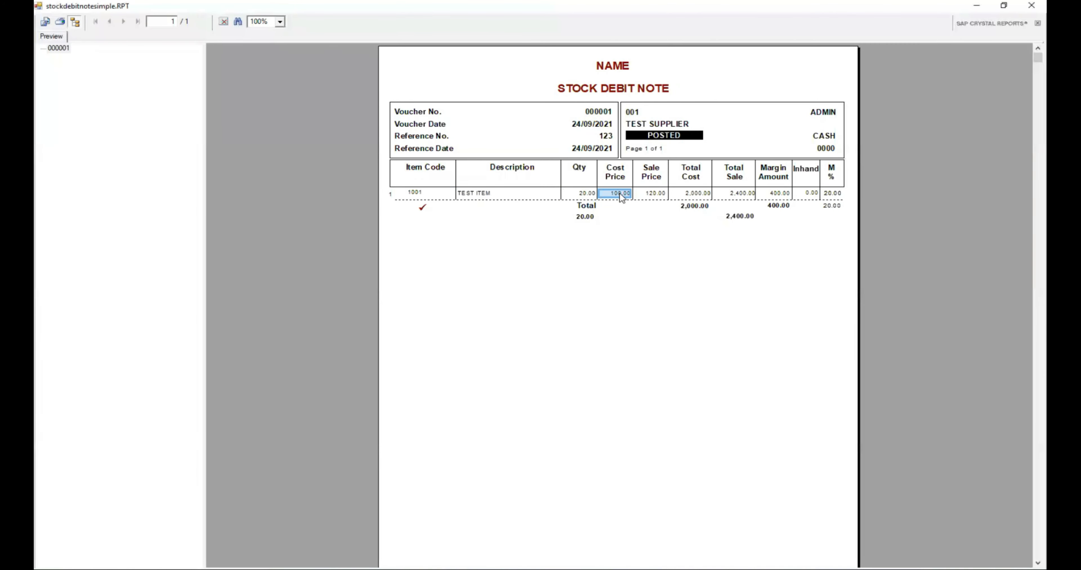
{"action": "left_click", "coordinate": [657, 195]}
{"action": "left_click", "coordinate": [698, 194]}
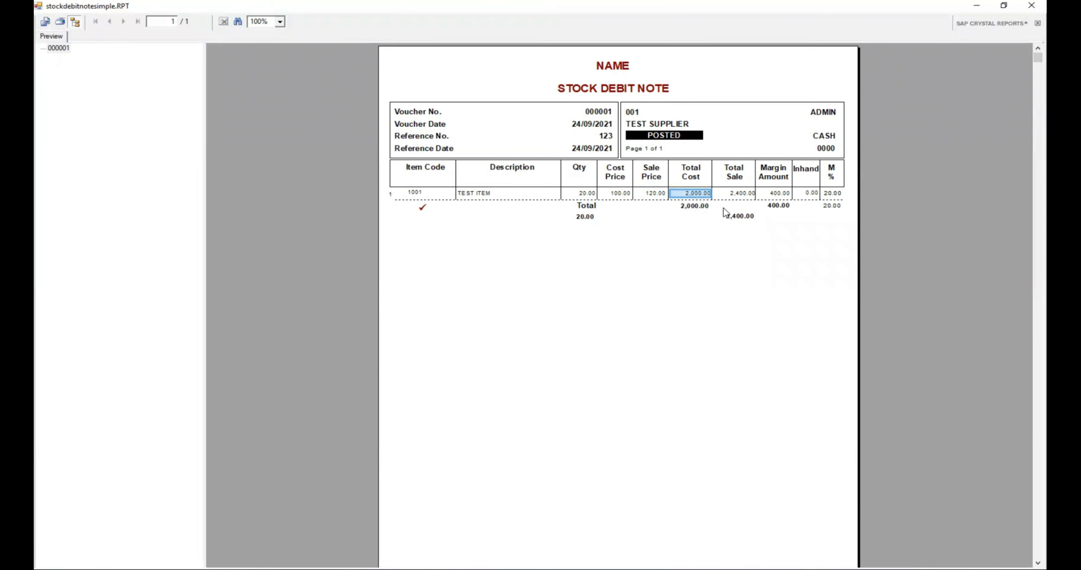
{"action": "left_click", "coordinate": [740, 193]}
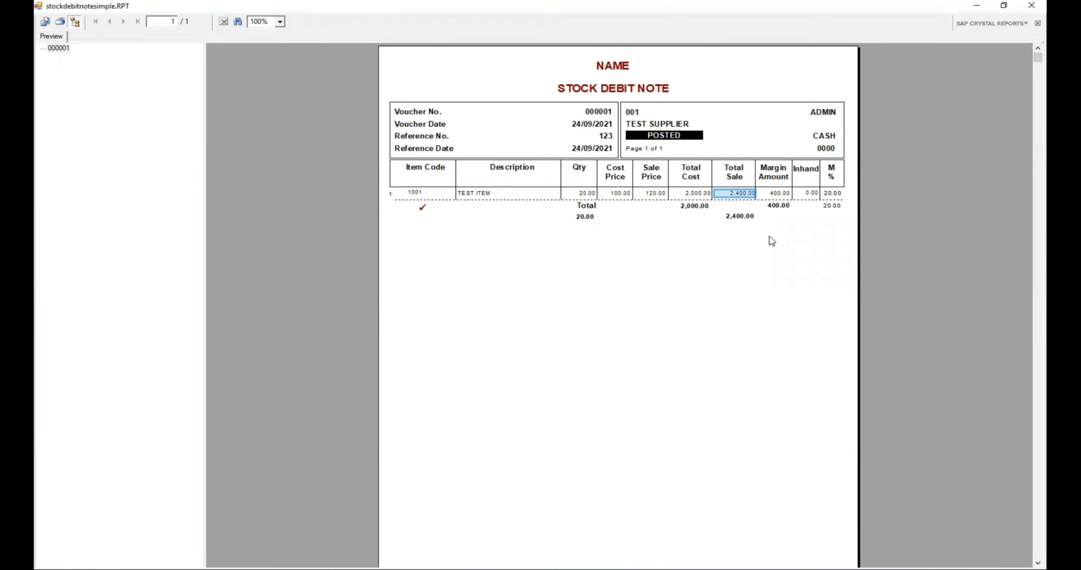
{"action": "left_click", "coordinate": [779, 194]}
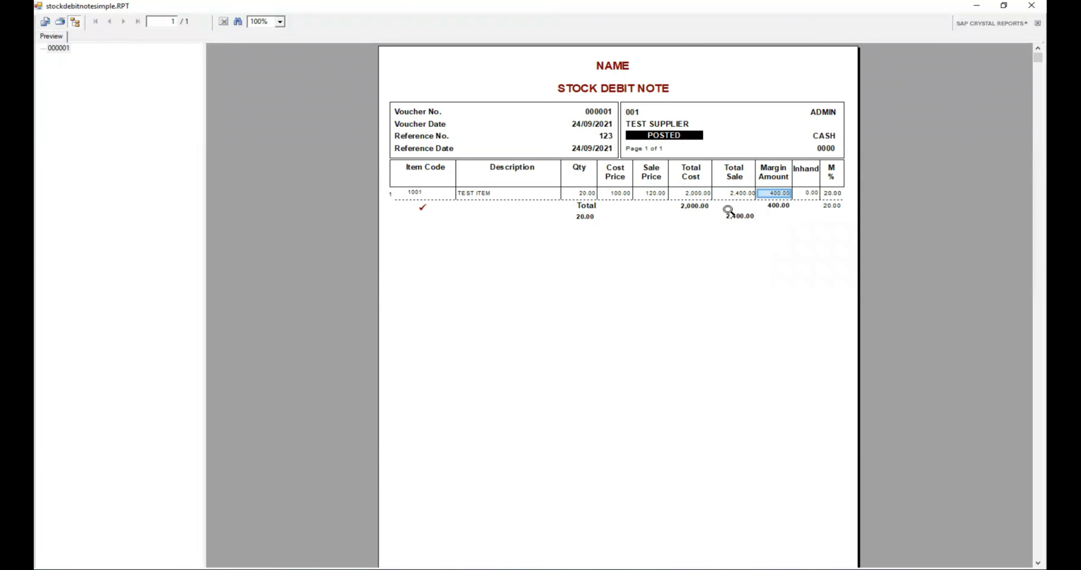
{"action": "left_click", "coordinate": [694, 207]}
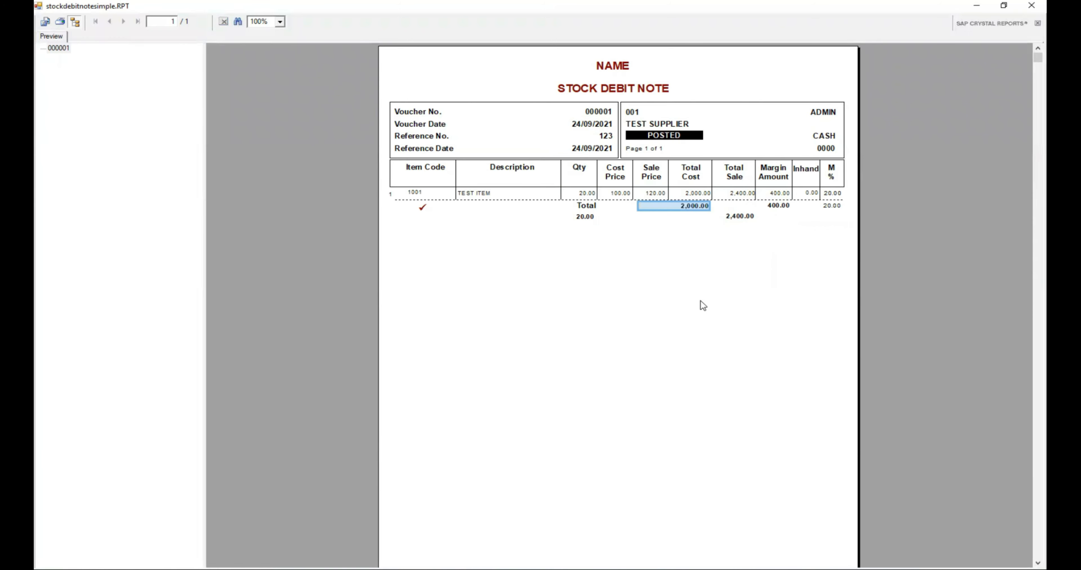
{"action": "left_click", "coordinate": [730, 218]}
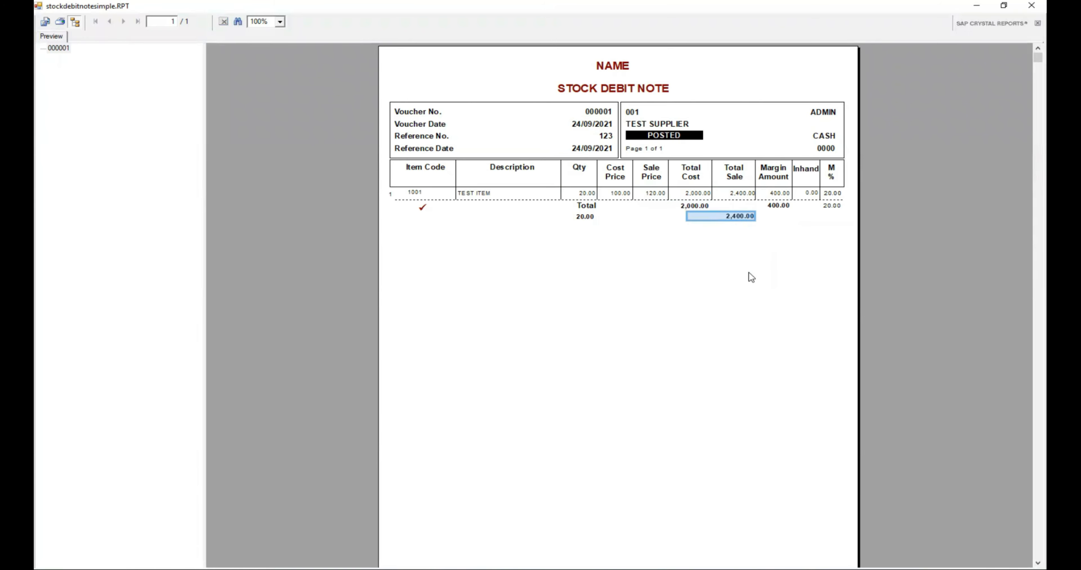
{"action": "left_click", "coordinate": [771, 205]}
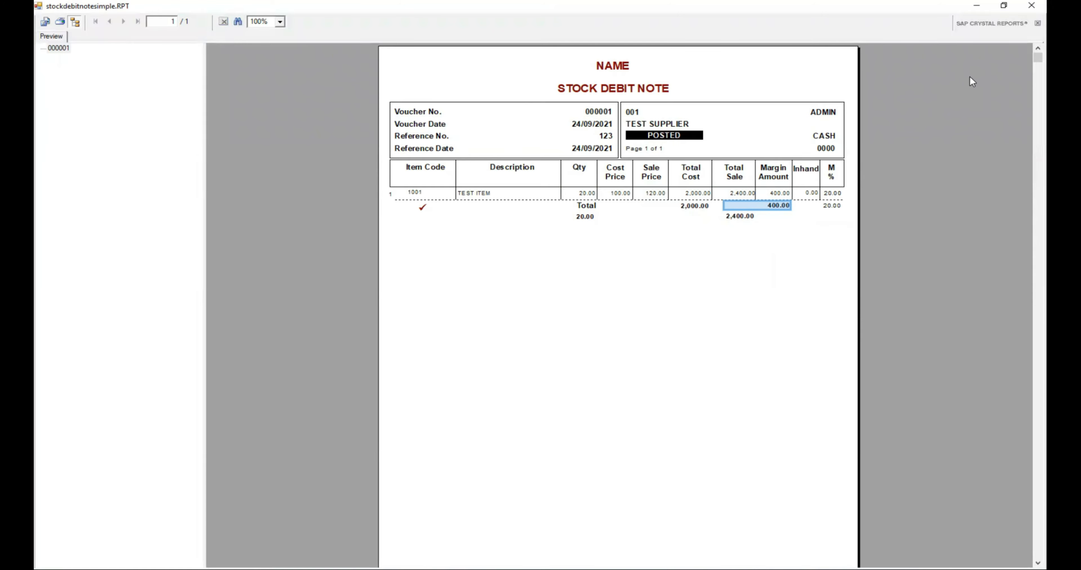
{"action": "left_click", "coordinate": [1032, 7]}
{"action": "left_click", "coordinate": [580, 338]}
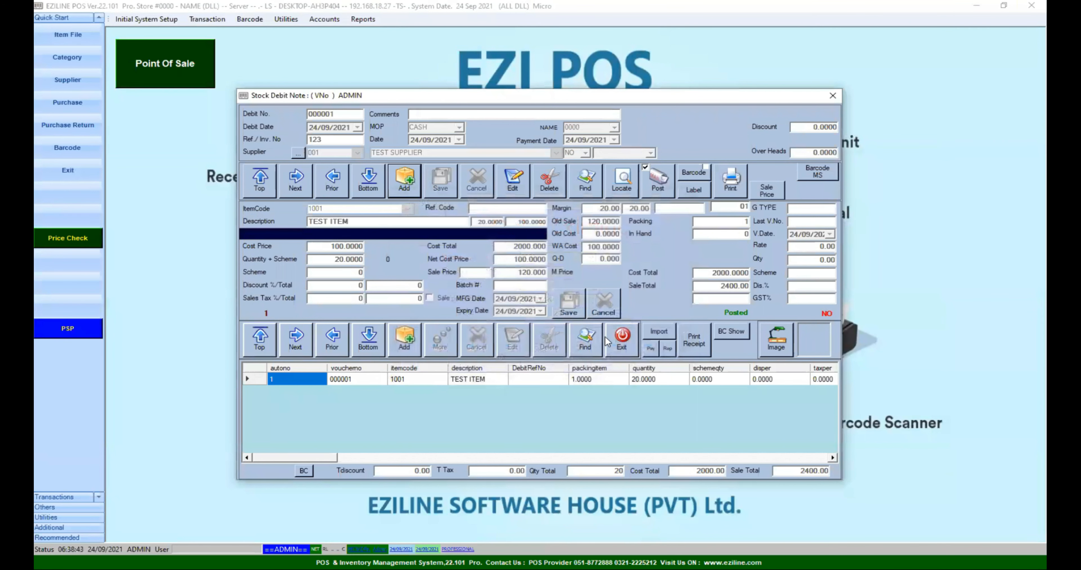
Close the debit note form and log into Point Of Sale as user P with the keypad password
{"action": "left_click", "coordinate": [619, 341]}
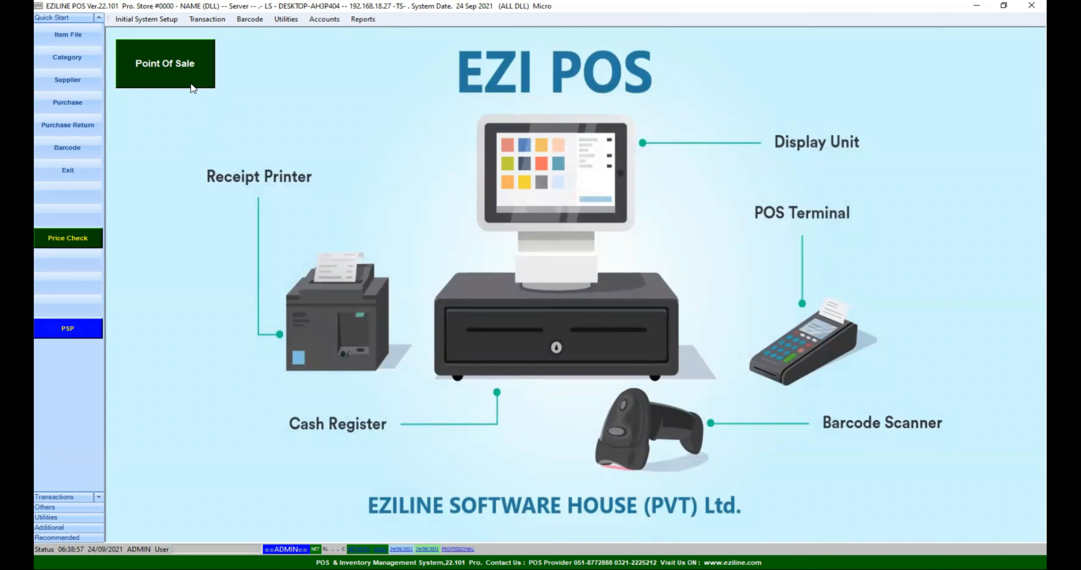
{"action": "left_click", "coordinate": [162, 67]}
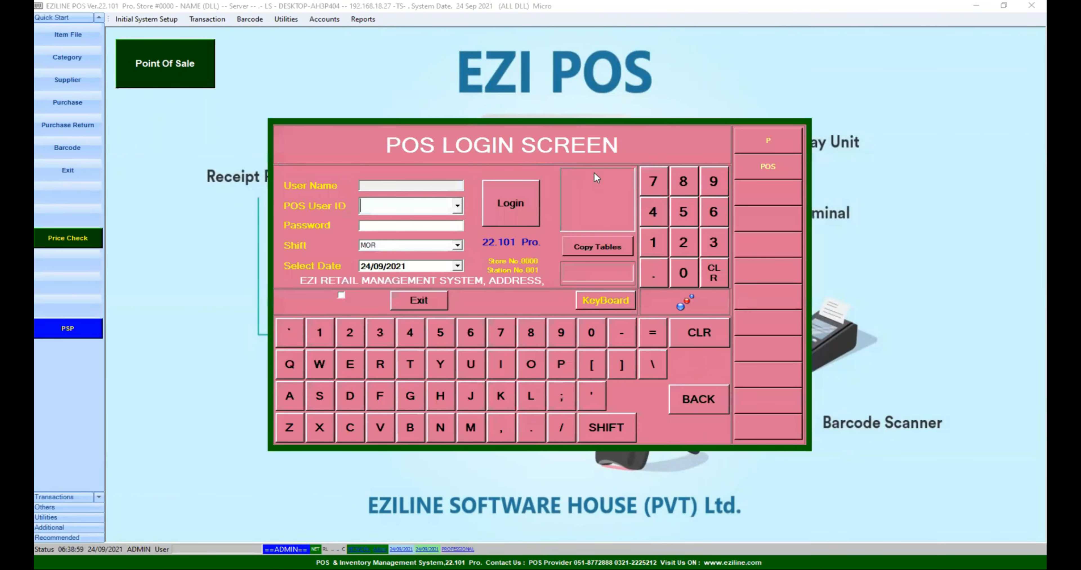
{"action": "left_click", "coordinate": [782, 142]}
{"action": "left_click", "coordinate": [556, 367]}
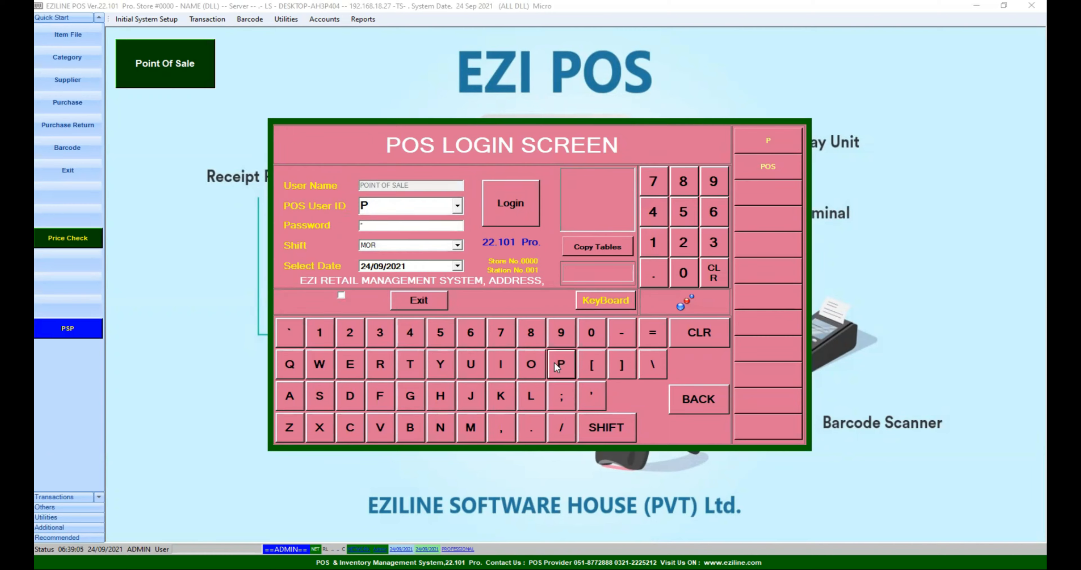
{"action": "left_click", "coordinate": [499, 214]}
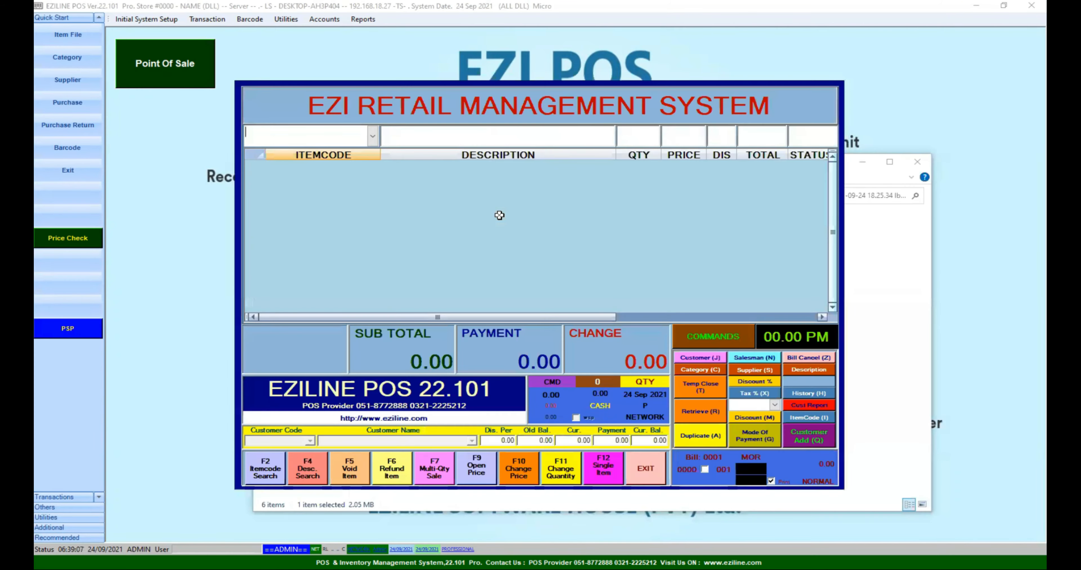
{"action": "left_click", "coordinate": [923, 164]}
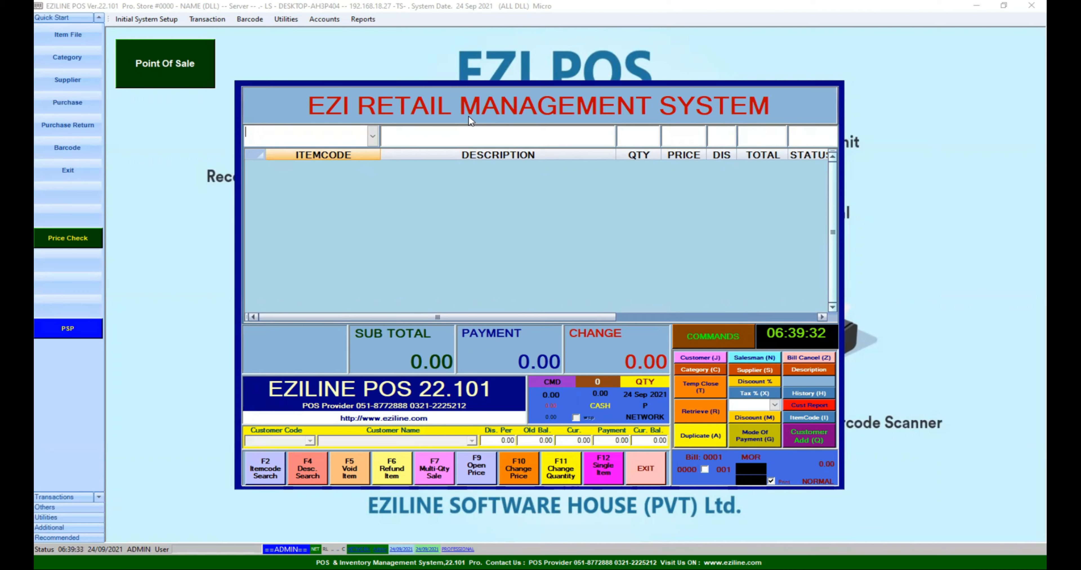
Add item 1001 TEST ITEM at 120.00 to the bill and enter a 500 payment
{"action": "type", "text": "1001"}
{"action": "key", "text": "Return"}
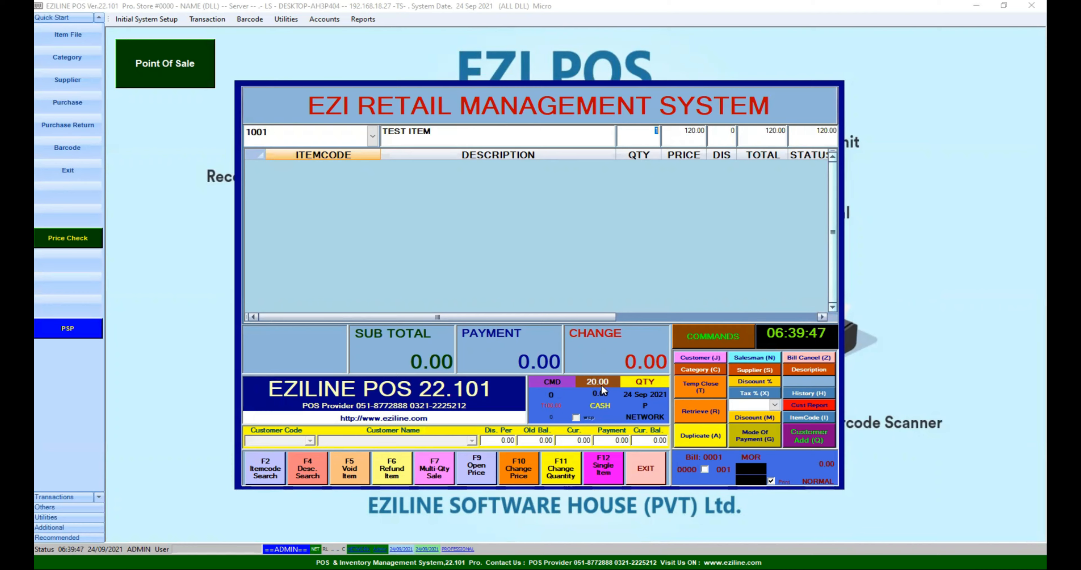
{"action": "key", "text": "Return"}
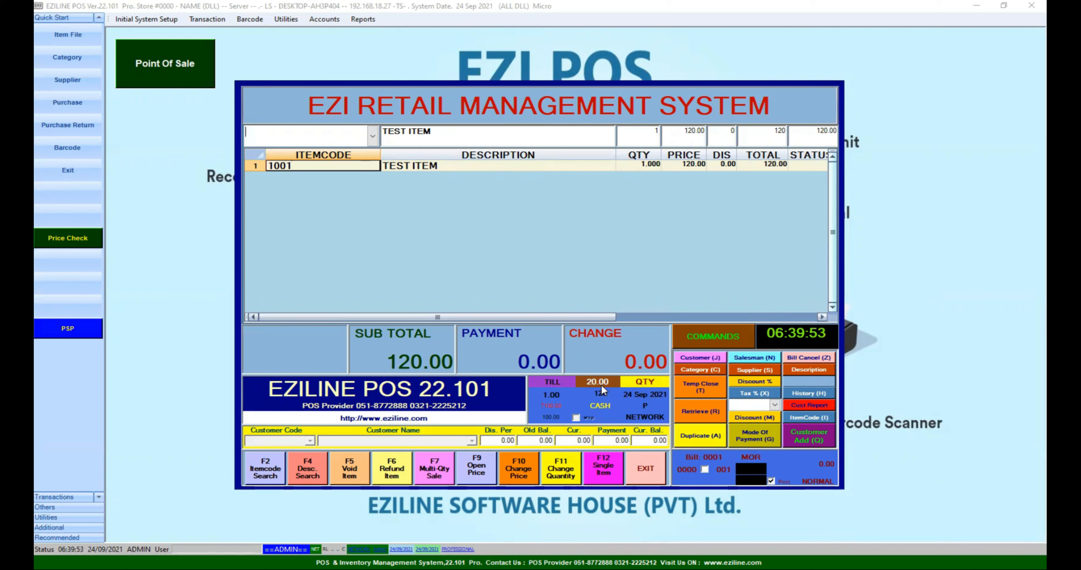
{"action": "key", "text": "Return"}
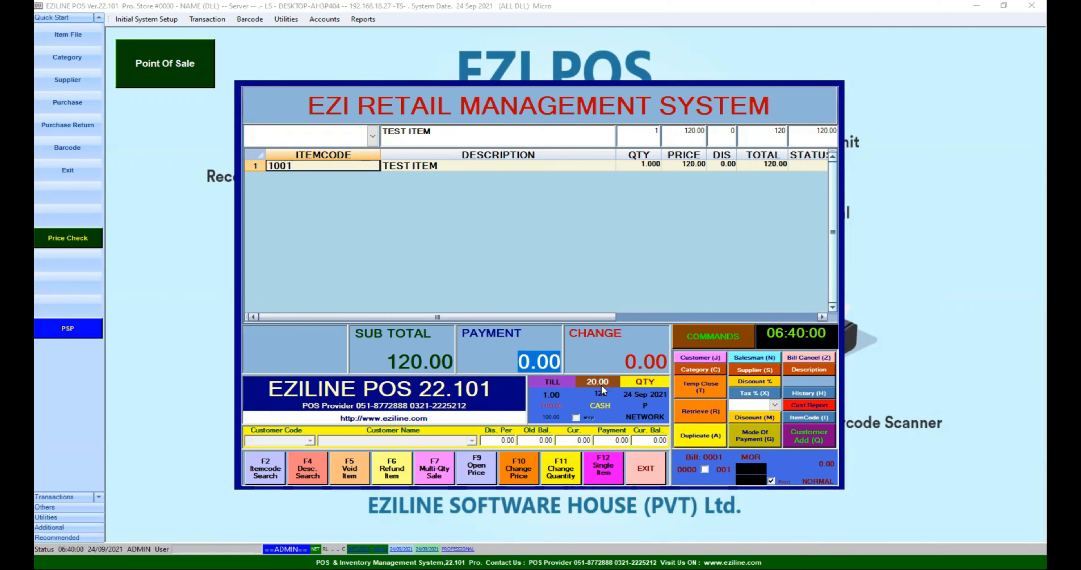
{"action": "type", "text": "500"}
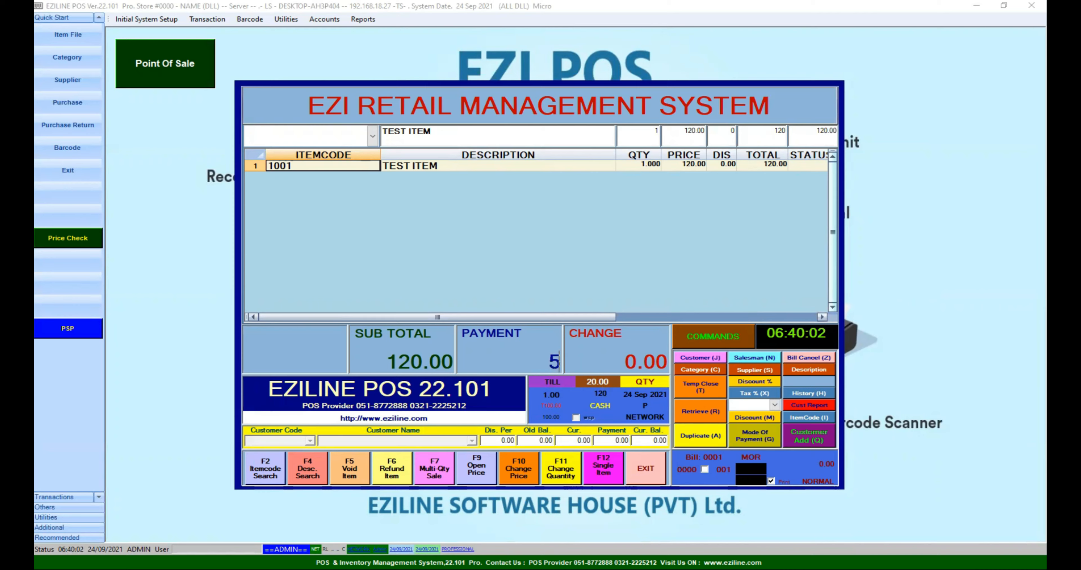